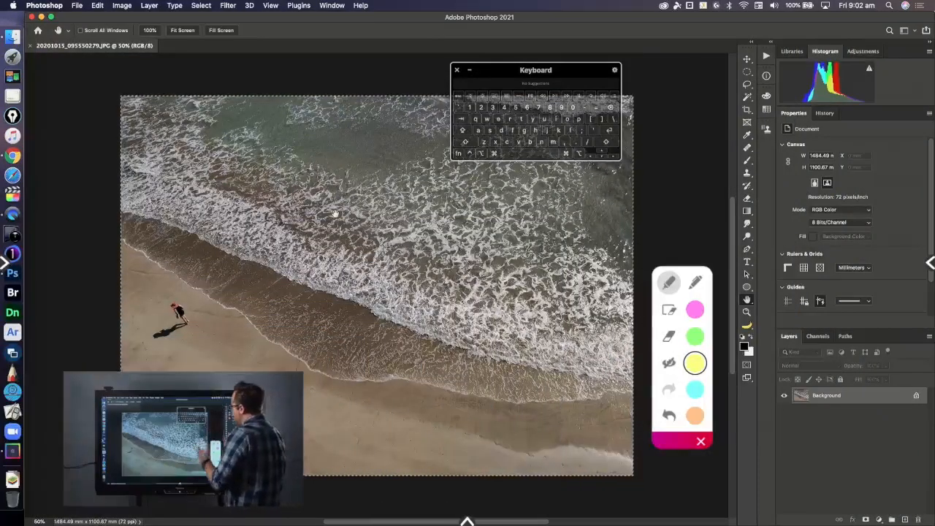
# - Highlight a tall frame with short marks across the photo in yellow, then clear all the annotations
pyautogui.moveTo(550, 69); pyautogui.dragTo(684, 57)
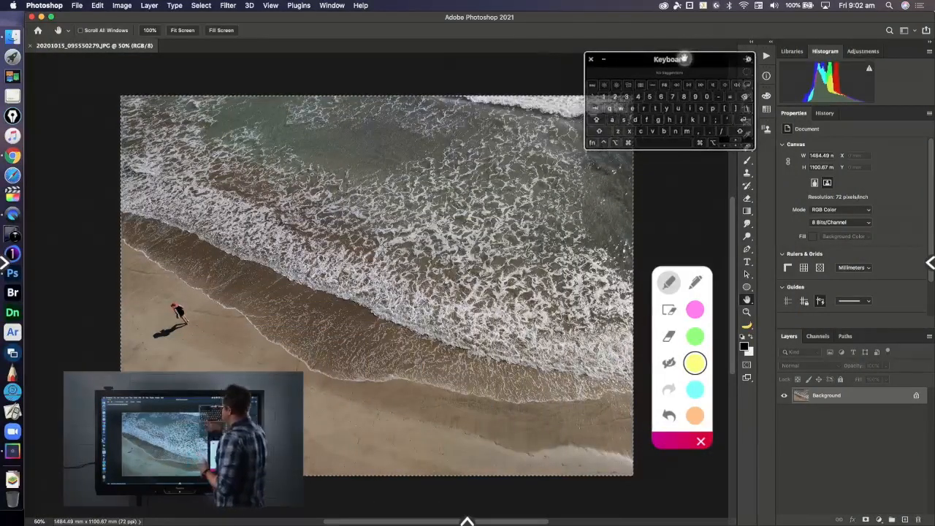
pyautogui.moveTo(537, 117)
pyautogui.mouseDown()
pyautogui.moveTo(530, 390)
pyautogui.moveTo(384, 116)
pyautogui.moveTo(366, 176)
pyautogui.moveTo(363, 421)
pyautogui.mouseUp()
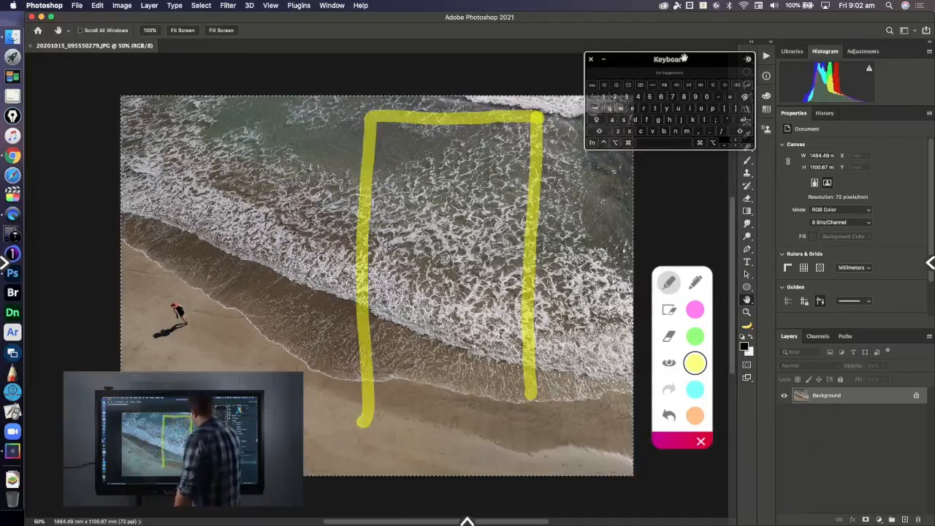
pyautogui.moveTo(537, 239); pyautogui.dragTo(589, 239)
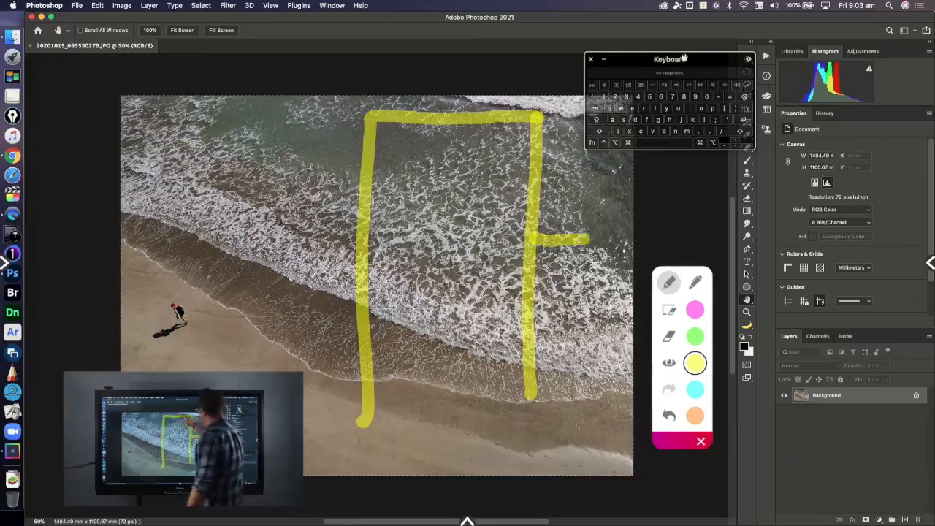
pyautogui.moveTo(463, 79); pyautogui.dragTo(462, 69)
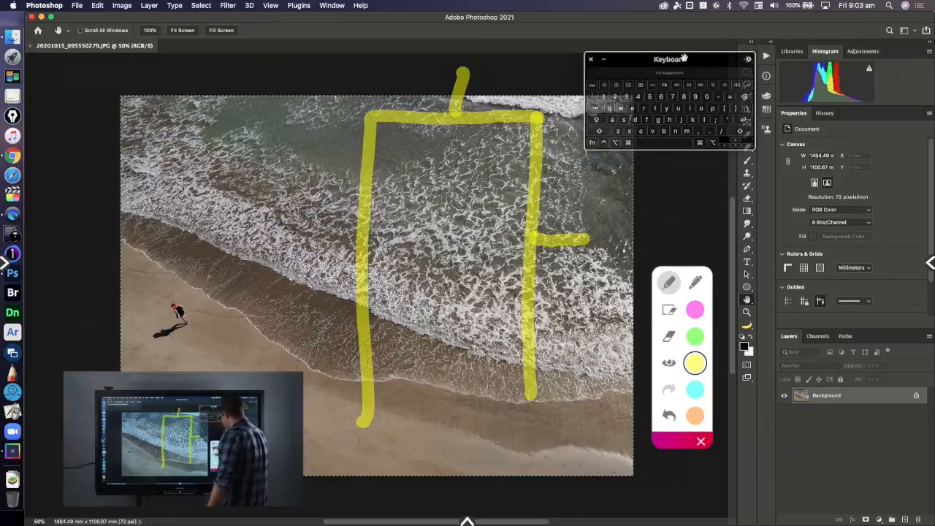
pyautogui.moveTo(595, 313)
pyautogui.mouseDown()
pyautogui.moveTo(563, 314)
pyautogui.moveTo(371, 216)
pyautogui.moveTo(204, 183)
pyautogui.moveTo(164, 154)
pyautogui.mouseUp()
pyautogui.click(668, 362)
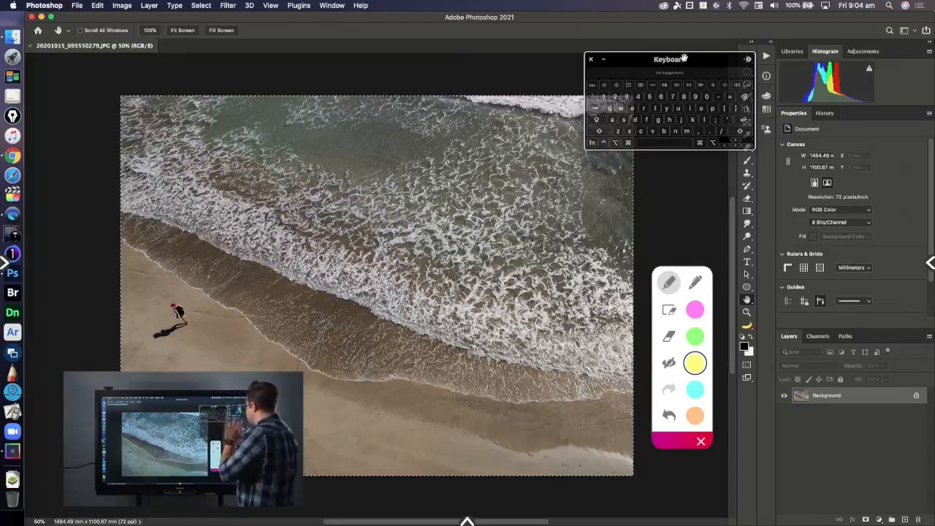
# - Switch the workspace to Photography
pyautogui.moveTo(683, 58); pyautogui.dragTo(643, 34)
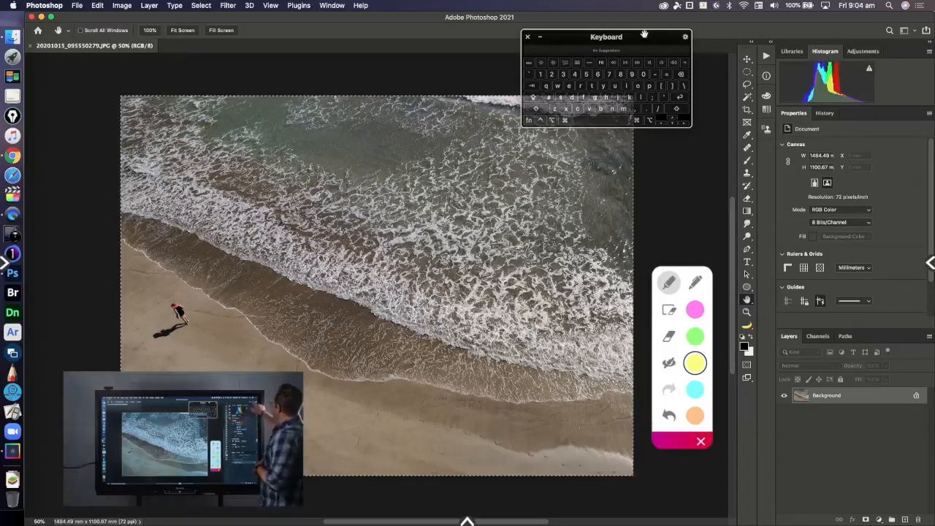
pyautogui.click(905, 31)
pyautogui.click(828, 29)
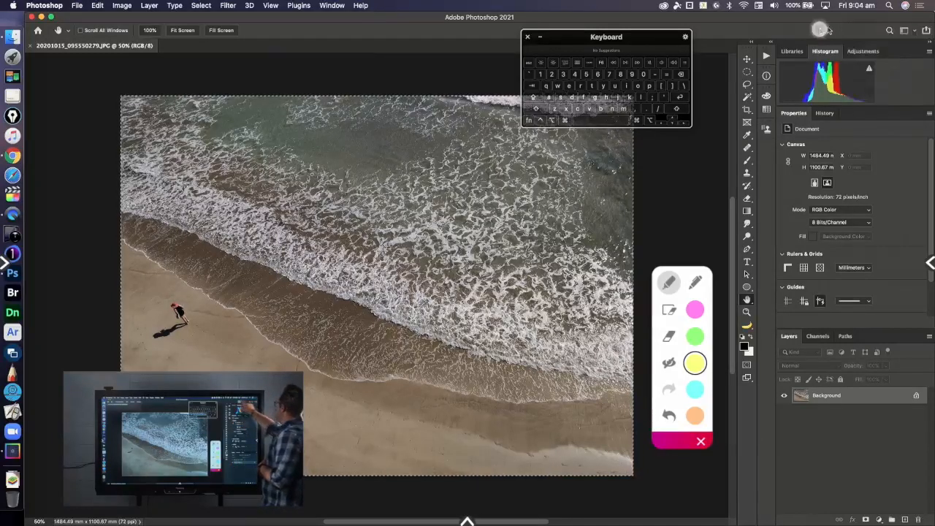
pyautogui.click(904, 31)
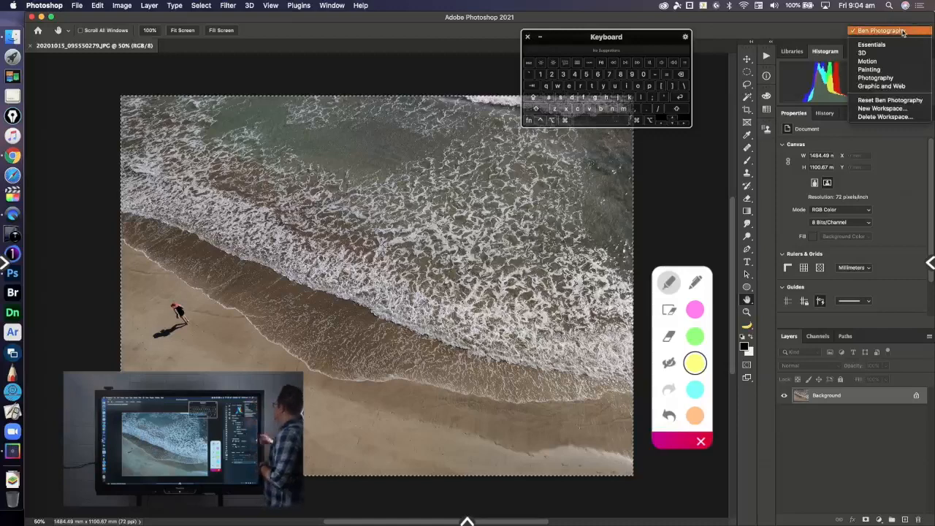
pyautogui.click(875, 77)
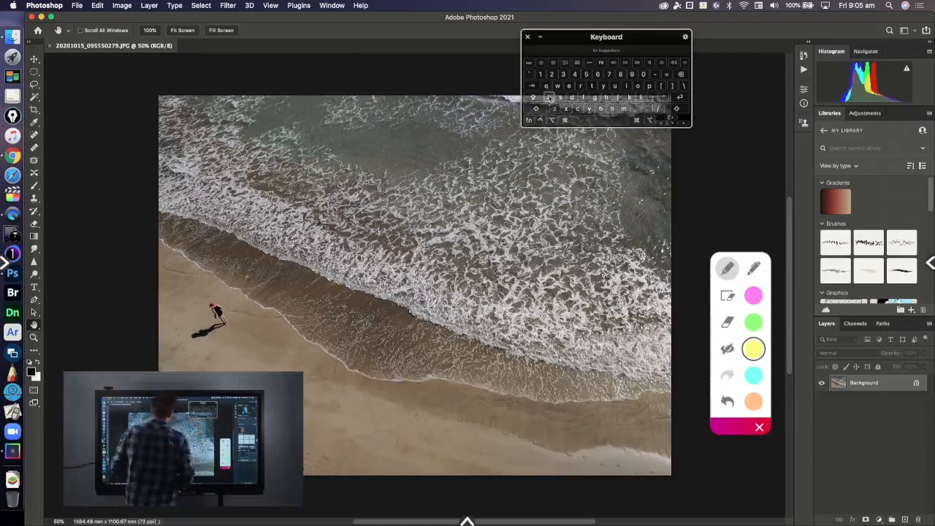
# - Reselect the previous selection around the whole photo
pyautogui.click(191, 6)
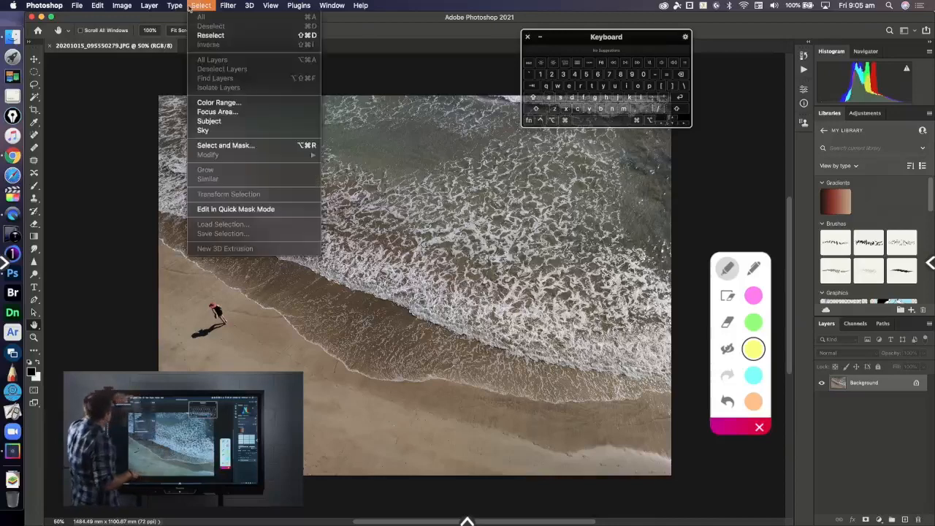
pyautogui.click(209, 36)
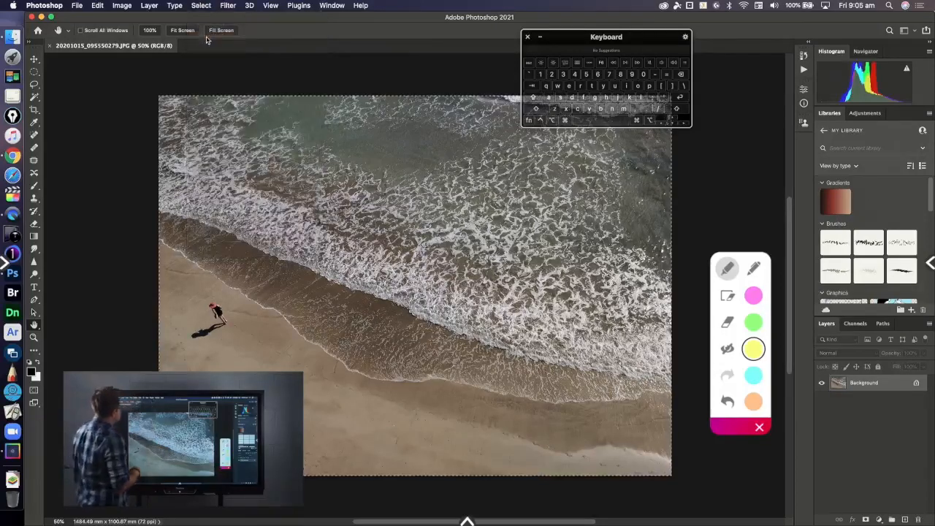
pyautogui.click(201, 6)
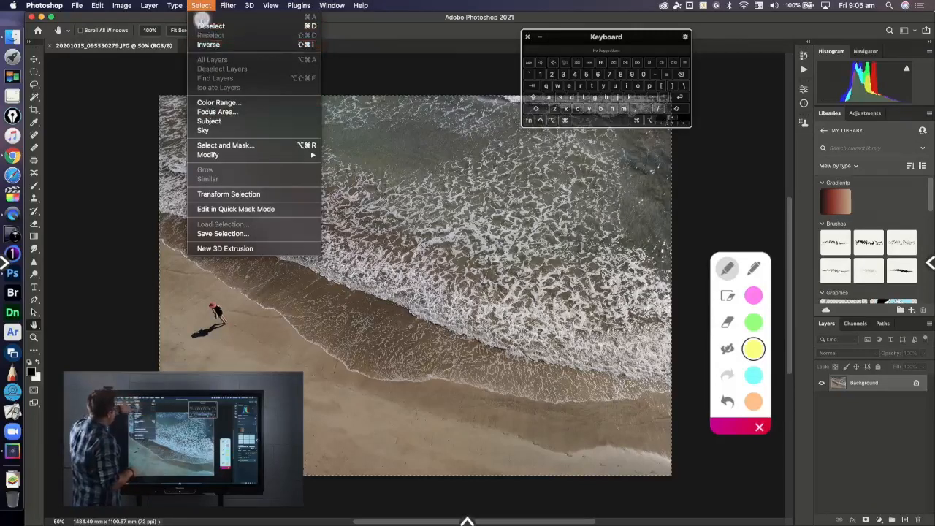
pyautogui.click(201, 6)
pyautogui.click(200, 5)
pyautogui.click(114, 133)
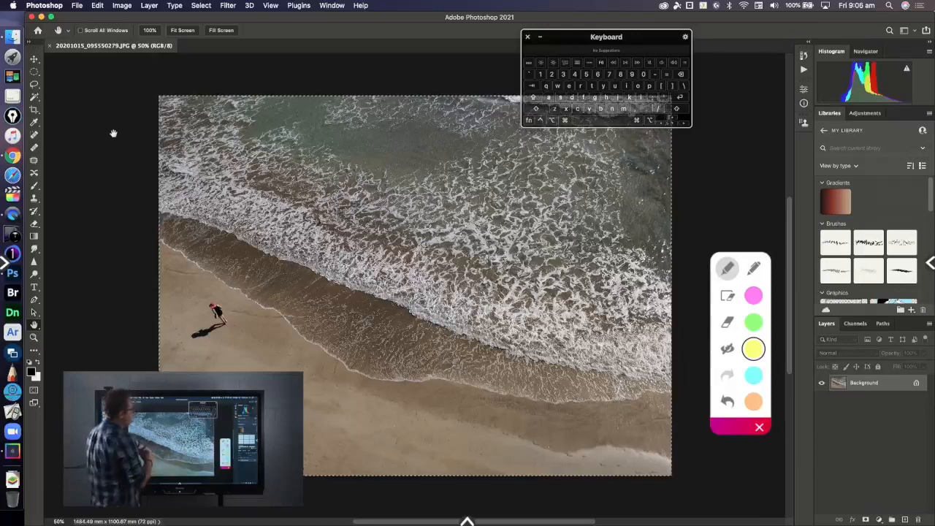
# - Open the beach photo in the Liquify filter, keeping the on-screen keyboard clear of the brush properties
pyautogui.moveTo(586, 37); pyautogui.dragTo(750, 32)
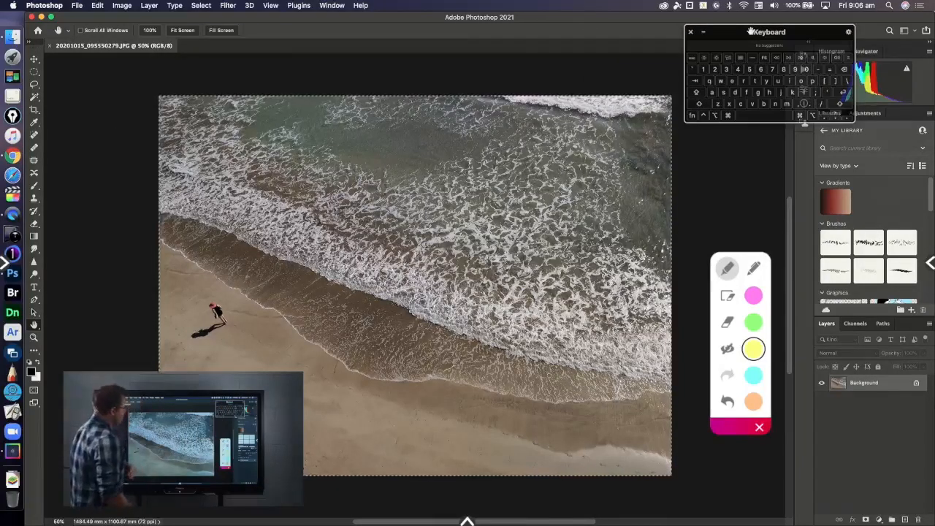
pyautogui.click(228, 5)
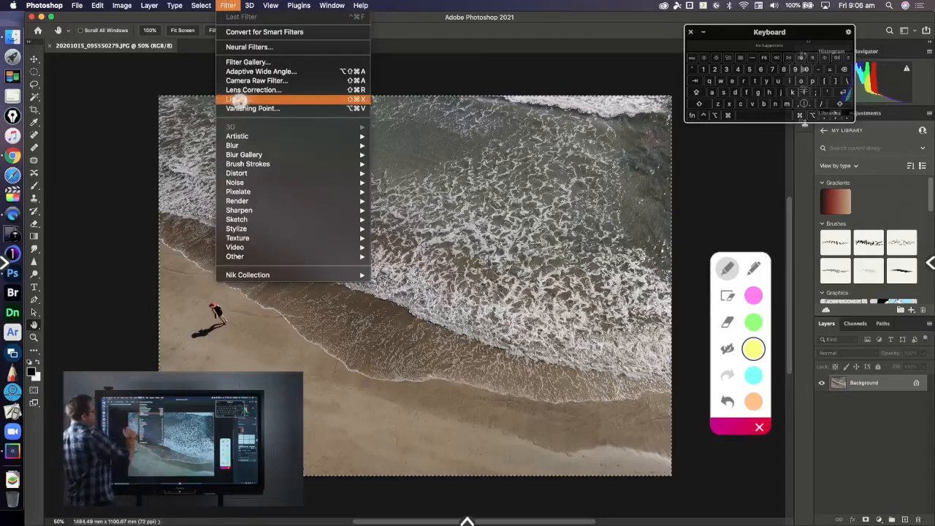
pyautogui.click(240, 99)
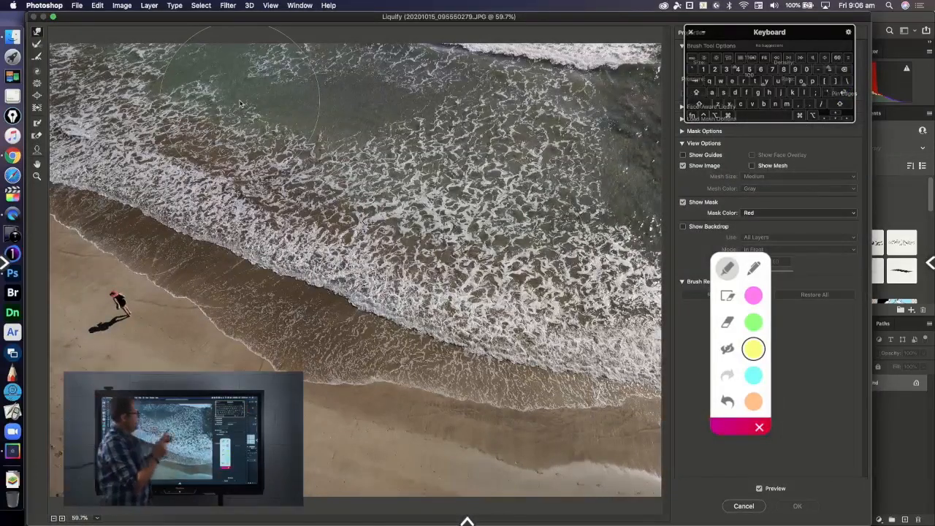
pyautogui.moveTo(743, 36); pyautogui.dragTo(515, 75)
# - Annotate the Liquify properties and tool strip with a yellow box, arrow and lines, then clear the marks
pyautogui.moveTo(679, 28)
pyautogui.mouseDown()
pyautogui.moveTo(667, 182)
pyautogui.moveTo(708, 309)
pyautogui.moveTo(851, 297)
pyautogui.moveTo(864, 39)
pyautogui.moveTo(679, 28)
pyautogui.mouseUp()
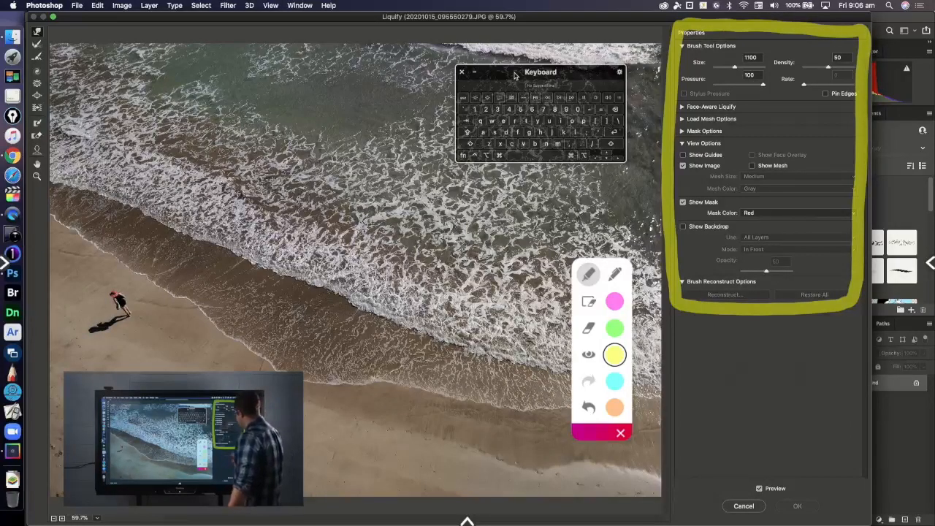
pyautogui.moveTo(783, 324)
pyautogui.mouseDown()
pyautogui.moveTo(784, 380)
pyautogui.moveTo(599, 463)
pyautogui.moveTo(73, 458)
pyautogui.moveTo(37, 198)
pyautogui.moveTo(63, 201)
pyautogui.moveTo(72, 215)
pyautogui.mouseUp()
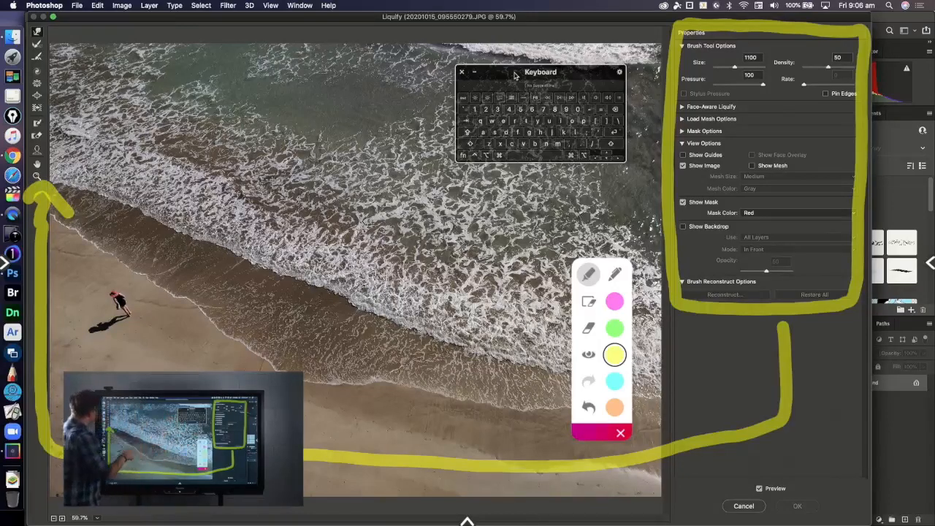
pyautogui.moveTo(66, 28); pyautogui.dragTo(67, 198)
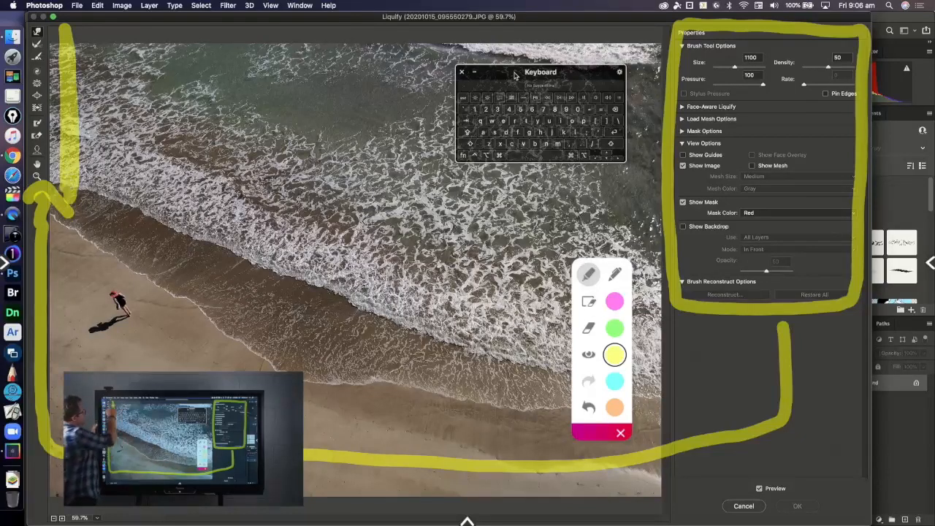
pyautogui.moveTo(64, 30); pyautogui.dragTo(150, 30)
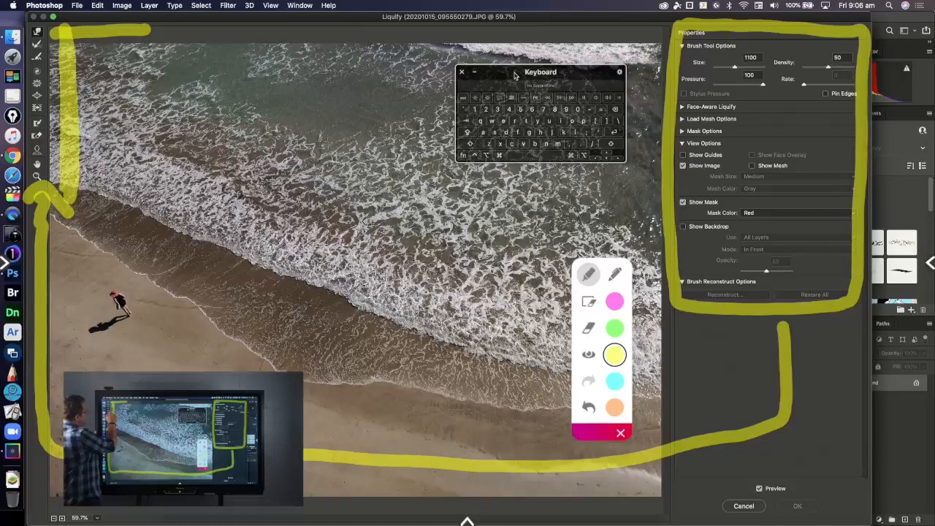
pyautogui.moveTo(57, 70); pyautogui.dragTo(133, 70)
pyautogui.moveTo(55, 88); pyautogui.dragTo(139, 89)
pyautogui.moveTo(55, 106); pyautogui.dragTo(169, 108)
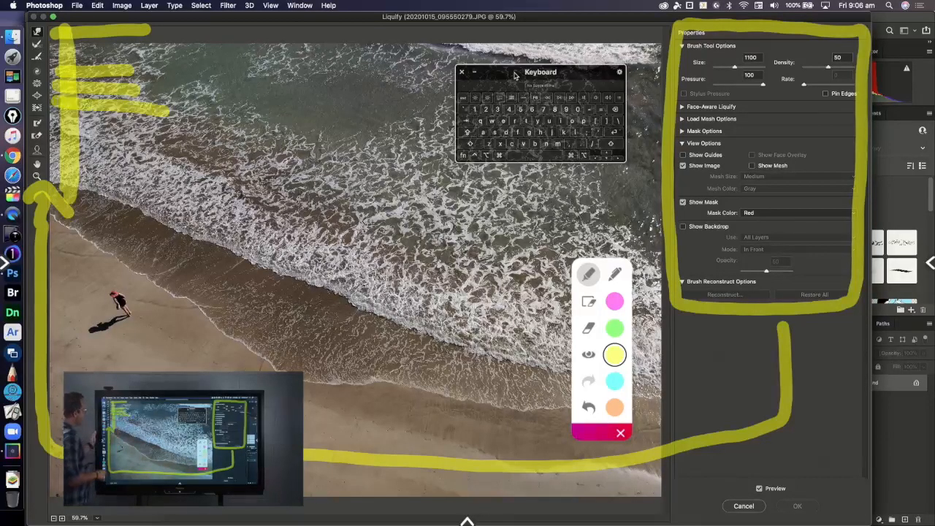
pyautogui.moveTo(33, 106); pyautogui.dragTo(163, 145)
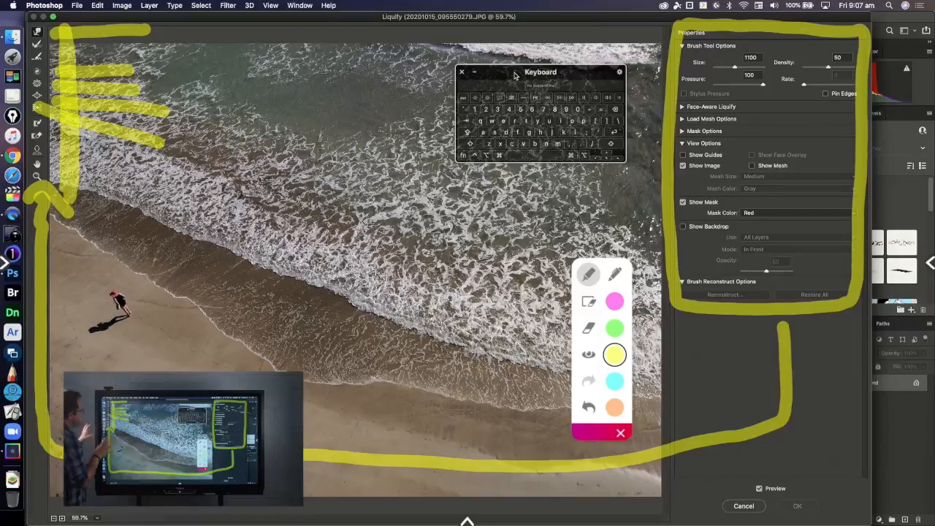
pyautogui.press('a')
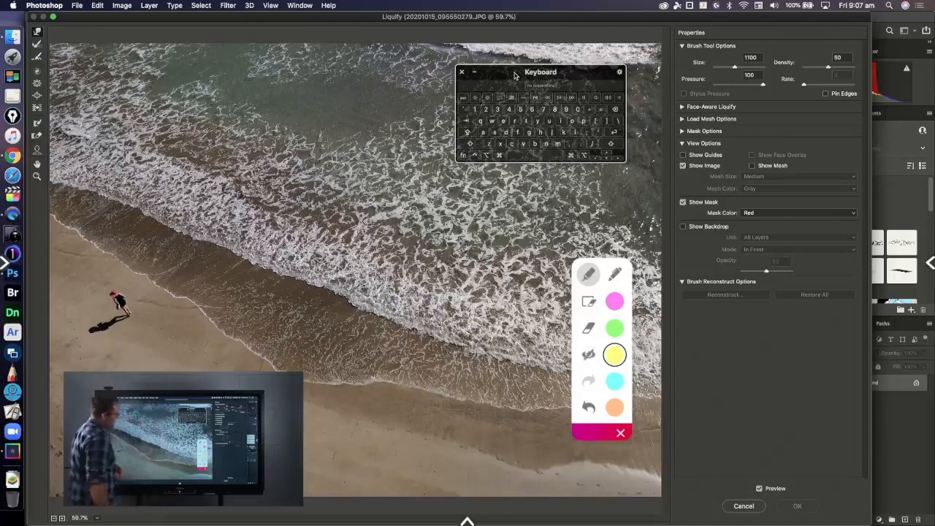
# - Push the wave edge above the walking person with the Forward Warp tool and set the brush size to 2900
pyautogui.click(37, 31)
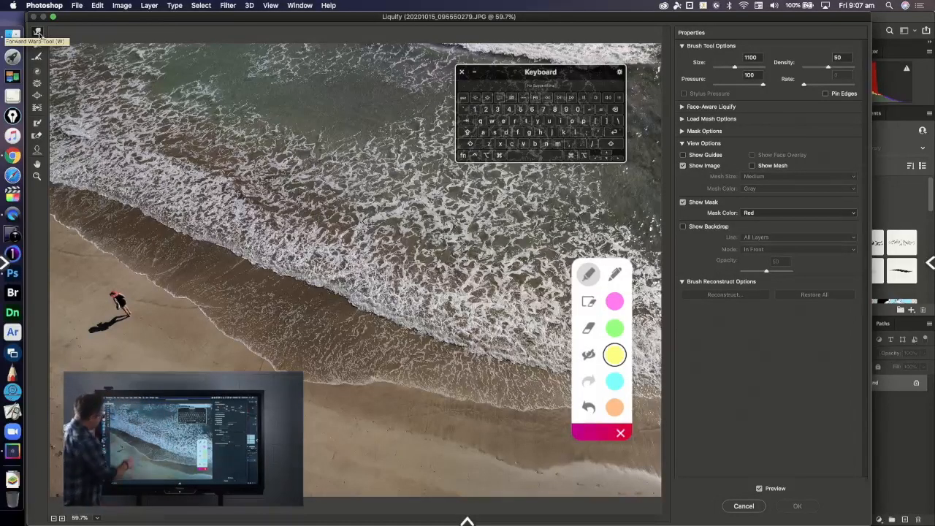
pyautogui.moveTo(187, 236)
pyautogui.mouseDown()
pyautogui.moveTo(211, 190)
pyautogui.moveTo(177, 258)
pyautogui.moveTo(204, 217)
pyautogui.moveTo(197, 232)
pyautogui.mouseUp()
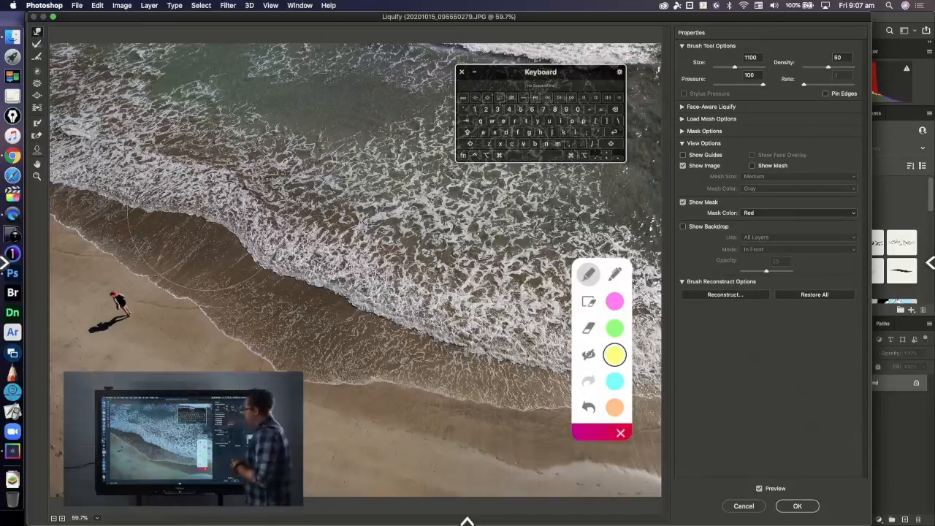
pyautogui.moveTo(734, 66)
pyautogui.mouseDown()
pyautogui.moveTo(752, 70)
pyautogui.moveTo(742, 70)
pyautogui.mouseUp()
pyautogui.click(571, 155)
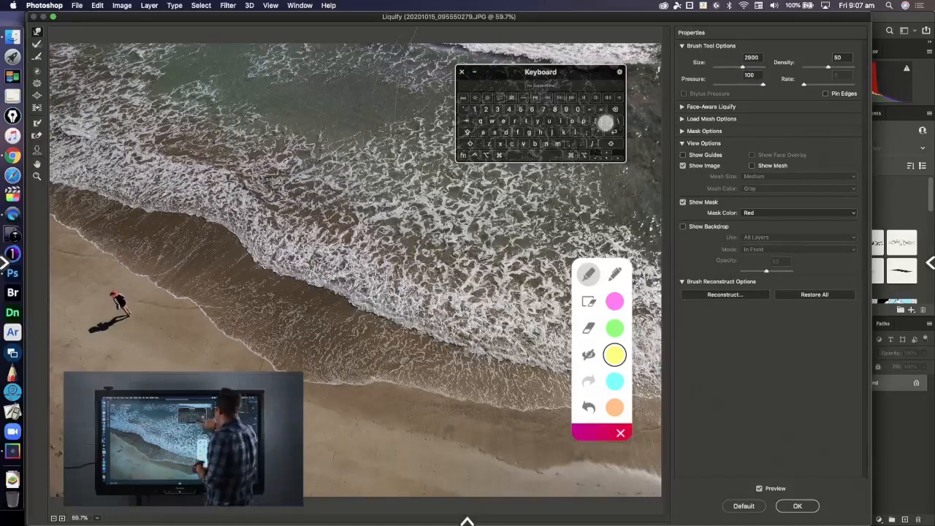
# - Zoom in to 400% on the person on the sand, then fit the whole photo back in view
pyautogui.click(38, 163)
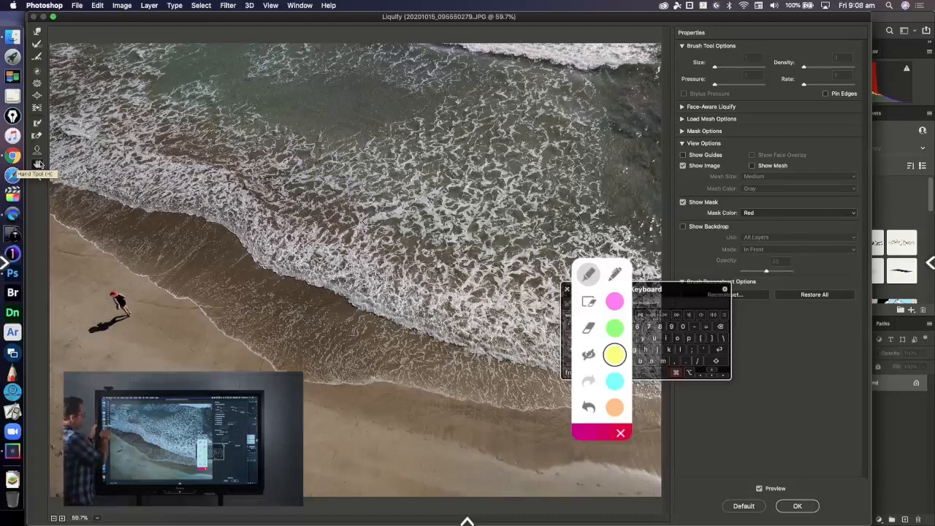
pyautogui.click(36, 177)
pyautogui.click(211, 282)
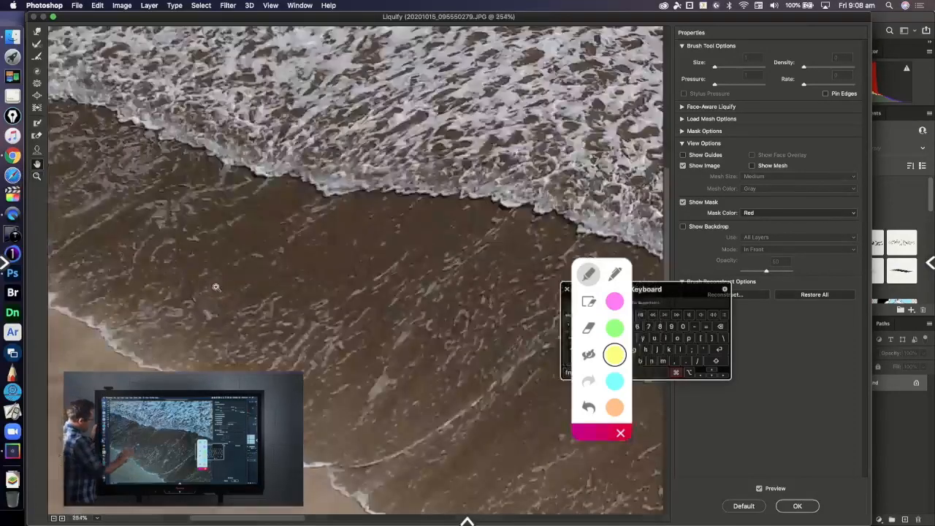
pyautogui.click(136, 369)
pyautogui.click(388, 491)
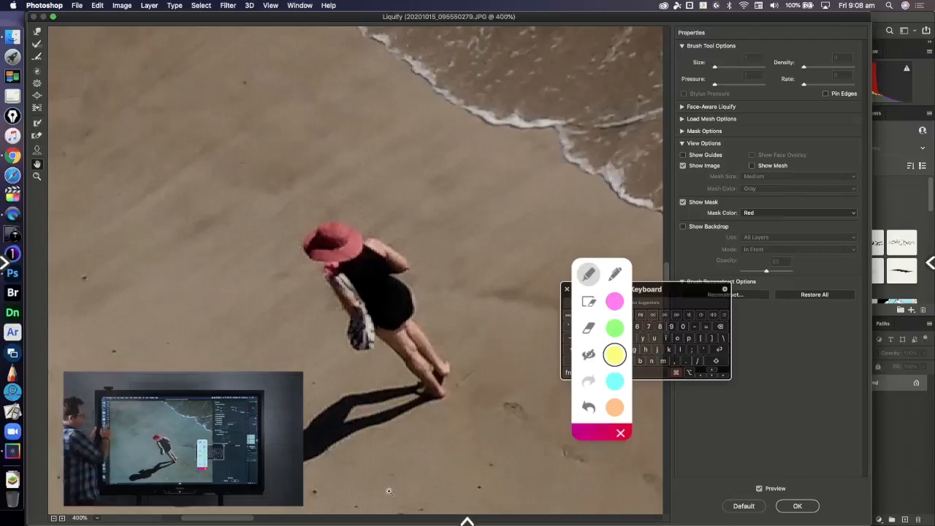
pyautogui.doubleClick(36, 164)
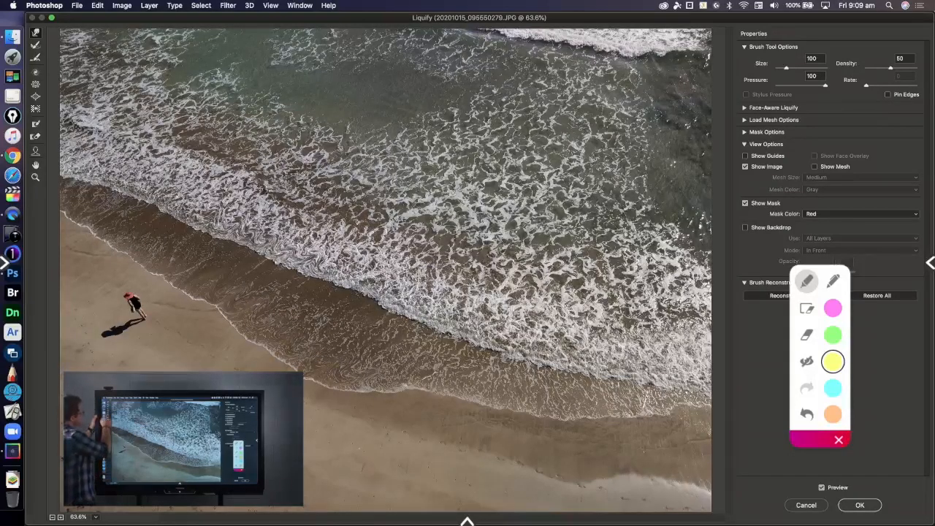
# - Bulge the foamy wave edge toward the sand using the Bloat tool with a brush size of 1820
pyautogui.click(35, 96)
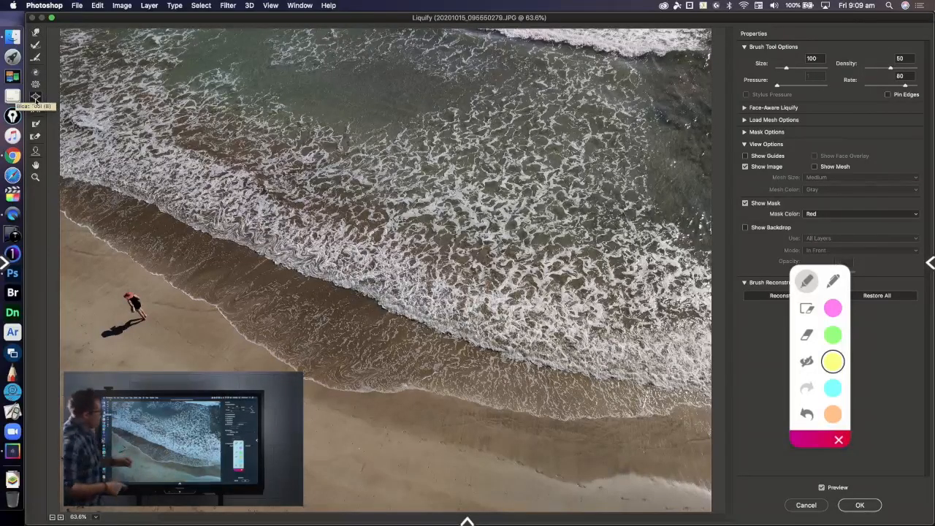
pyautogui.moveTo(786, 68); pyautogui.dragTo(800, 71)
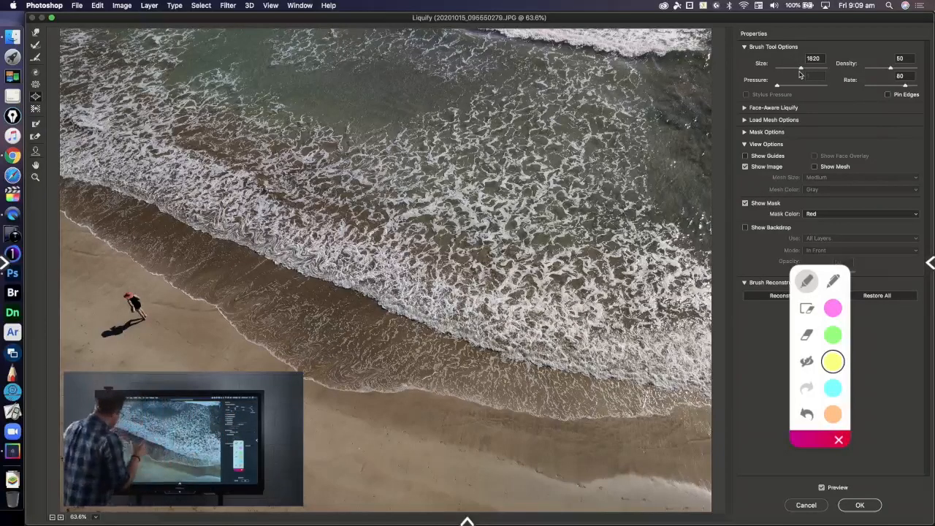
pyautogui.click(168, 211)
pyautogui.click(173, 210)
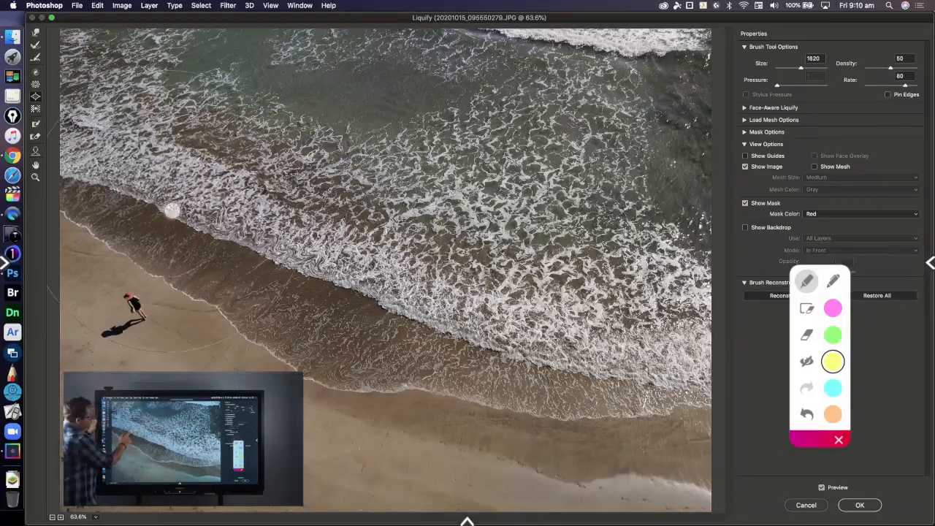
pyautogui.click(204, 215)
pyautogui.moveTo(271, 237)
pyautogui.mouseDown()
pyautogui.moveTo(298, 238)
pyautogui.moveTo(294, 227)
pyautogui.moveTo(291, 240)
pyautogui.moveTo(334, 249)
pyautogui.moveTo(324, 222)
pyautogui.moveTo(261, 249)
pyautogui.moveTo(285, 301)
pyautogui.moveTo(345, 299)
pyautogui.moveTo(317, 235)
pyautogui.moveTo(260, 252)
pyautogui.moveTo(320, 302)
pyautogui.mouseUp()
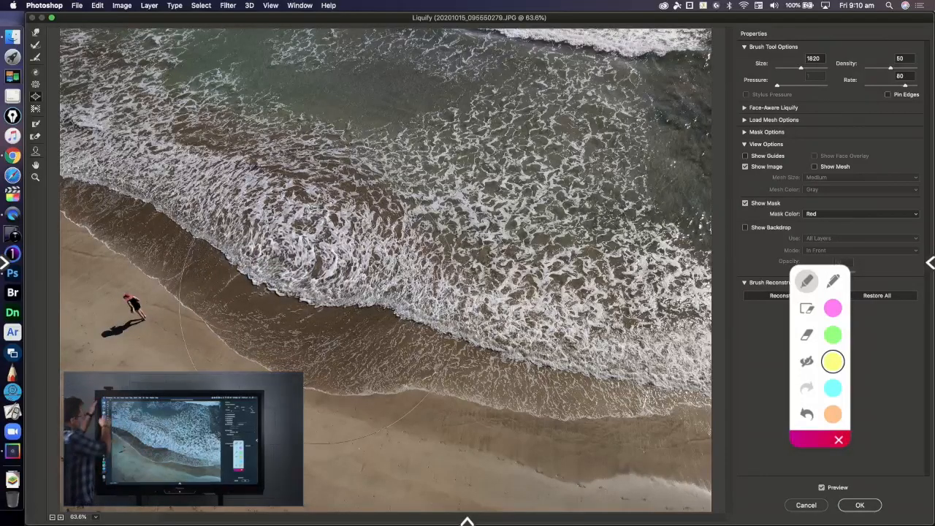
# - Pinch the foamy waves near the person with the Pucker tool at brush size 3340, and restore the entire image in Liquify
pyautogui.click(35, 83)
pyautogui.moveTo(295, 272)
pyautogui.mouseDown()
pyautogui.moveTo(273, 280)
pyautogui.moveTo(285, 292)
pyautogui.moveTo(278, 321)
pyautogui.moveTo(254, 336)
pyautogui.moveTo(267, 346)
pyautogui.moveTo(258, 353)
pyautogui.mouseUp()
pyautogui.click(273, 250)
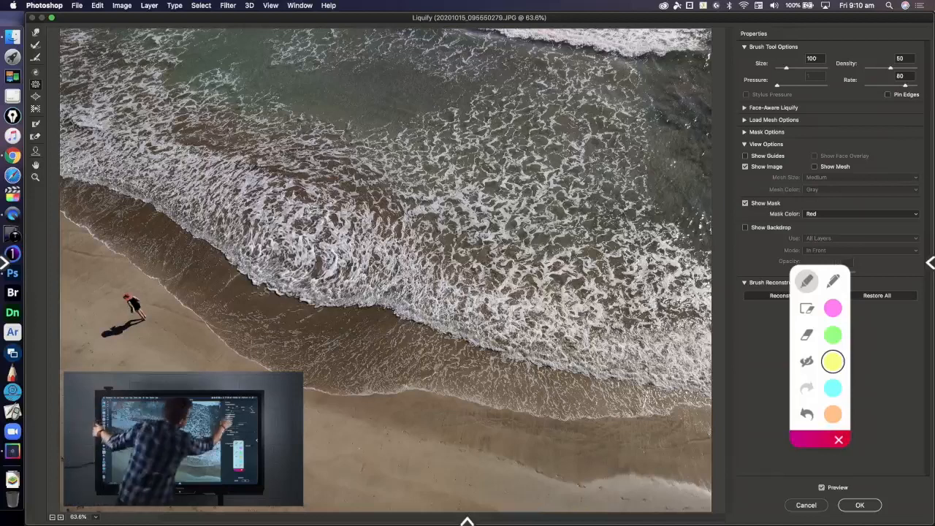
pyautogui.moveTo(786, 68); pyautogui.dragTo(809, 69)
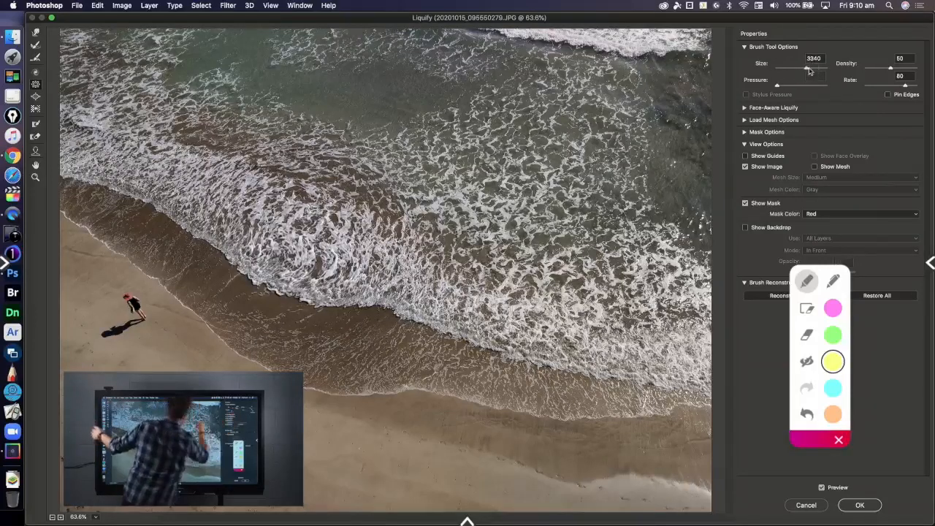
pyautogui.moveTo(266, 274); pyautogui.dragTo(268, 273)
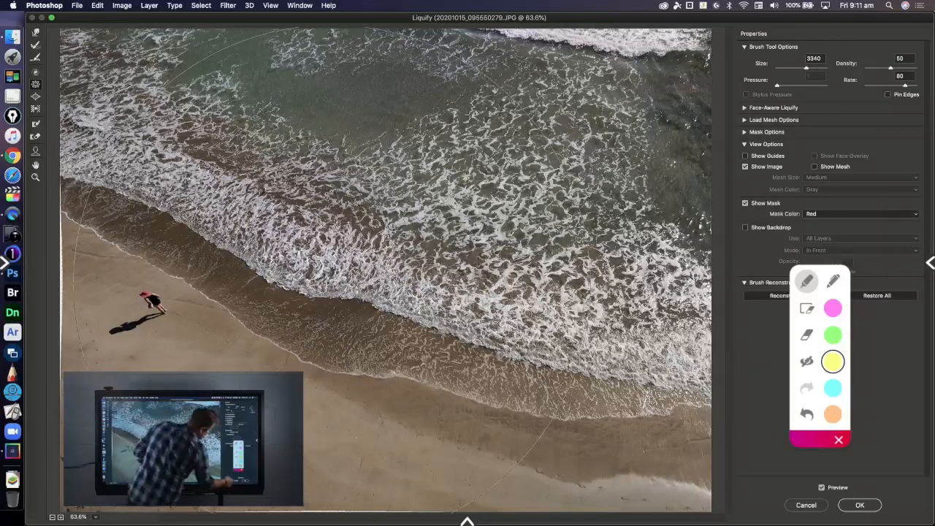
pyautogui.moveTo(828, 446)
pyautogui.mouseDown()
pyautogui.moveTo(663, 363)
pyautogui.moveTo(777, 394)
pyautogui.moveTo(683, 330)
pyautogui.mouseUp()
pyautogui.click(867, 297)
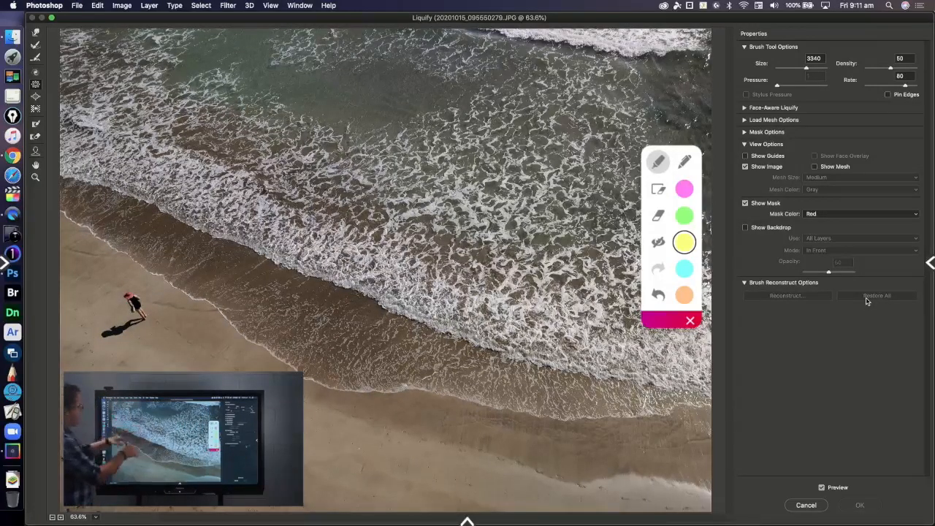
# - Reshape the foamy wave edge into irregular curves along the wet sand using the Forward Warp tool with brush size 784
pyautogui.click(36, 33)
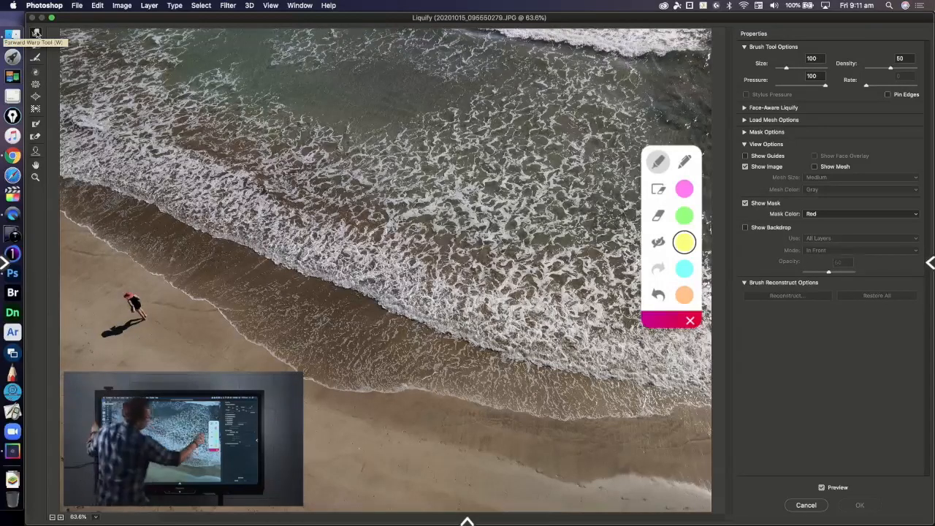
pyautogui.click(815, 68)
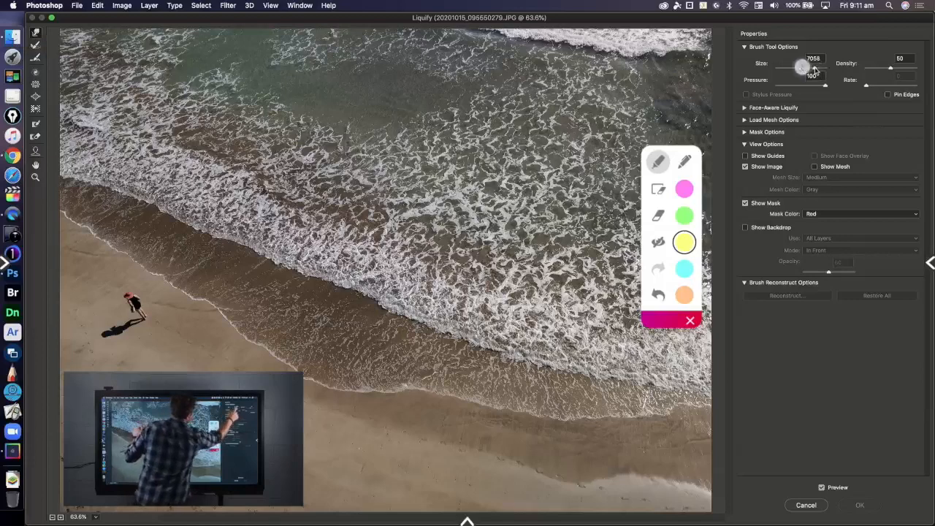
pyautogui.moveTo(815, 68); pyautogui.dragTo(796, 68)
pyautogui.moveTo(197, 239)
pyautogui.mouseDown()
pyautogui.moveTo(190, 250)
pyautogui.moveTo(193, 241)
pyautogui.mouseUp()
pyautogui.moveTo(284, 326); pyautogui.dragTo(293, 303)
pyautogui.moveTo(415, 306); pyautogui.dragTo(411, 334)
pyautogui.moveTo(490, 395); pyautogui.dragTo(496, 380)
pyautogui.moveTo(550, 361); pyautogui.dragTo(559, 381)
pyautogui.moveTo(623, 381); pyautogui.dragTo(641, 404)
pyautogui.moveTo(497, 354); pyautogui.dragTo(506, 375)
pyautogui.moveTo(391, 320); pyautogui.dragTo(385, 334)
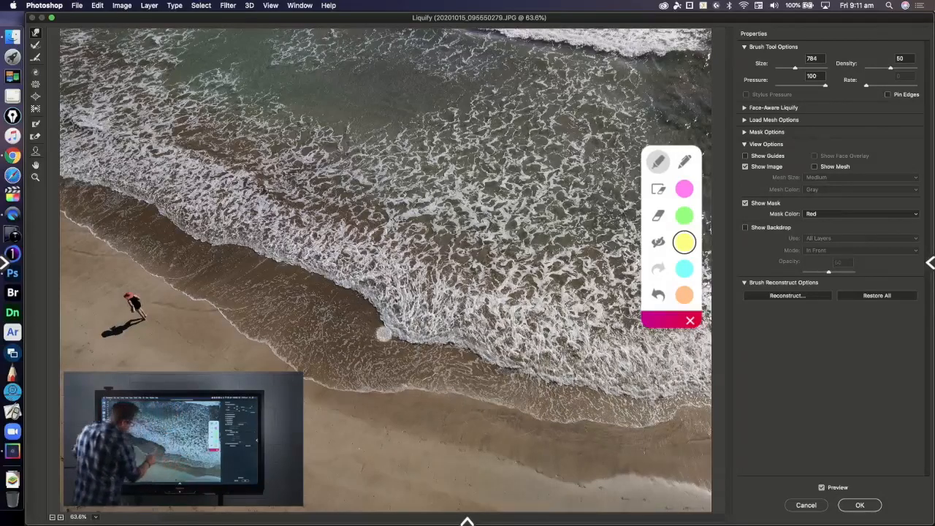
pyautogui.moveTo(338, 279); pyautogui.dragTo(330, 291)
pyautogui.moveTo(264, 249)
pyautogui.mouseDown()
pyautogui.moveTo(259, 262)
pyautogui.moveTo(300, 282)
pyautogui.mouseUp()
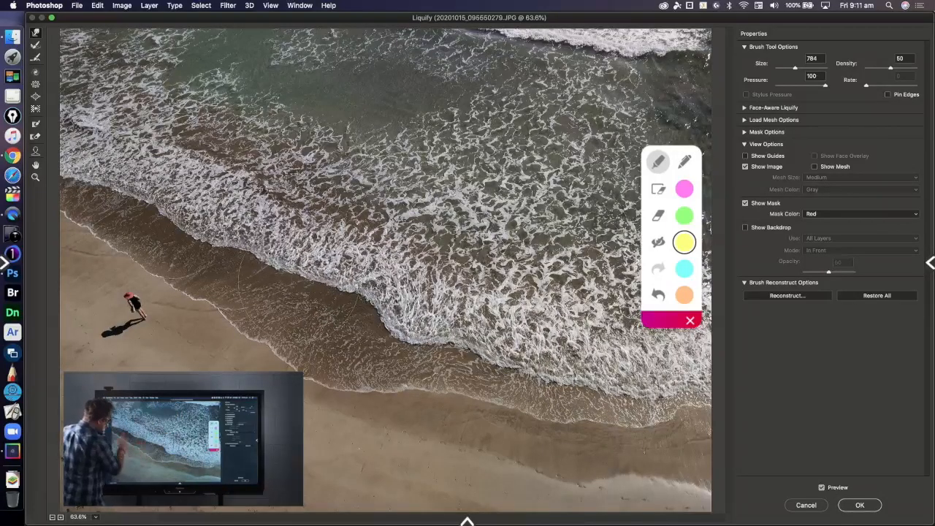
pyautogui.moveTo(114, 195); pyautogui.dragTo(108, 208)
# - Push the thin waterline farther down onto the dry sand at several points with the Forward Warp tool
pyautogui.moveTo(321, 389); pyautogui.dragTo(317, 406)
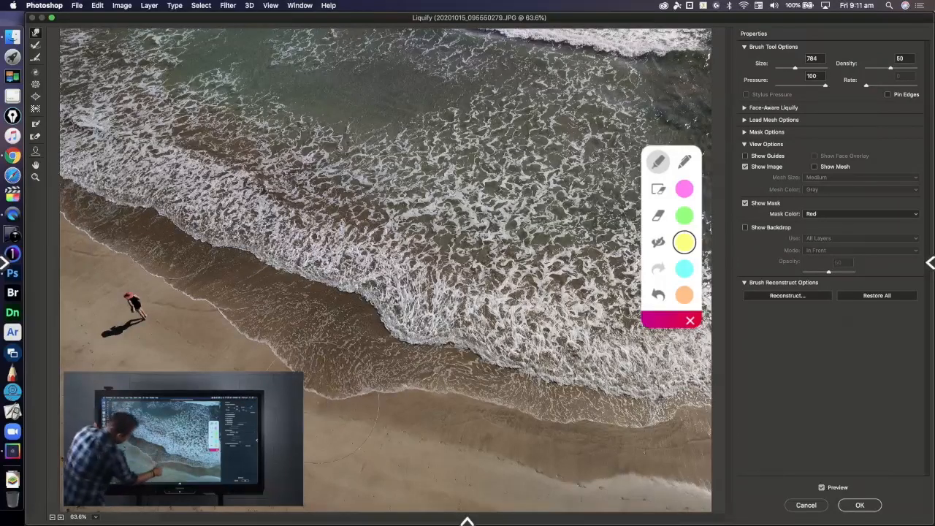
pyautogui.moveTo(473, 376); pyautogui.dragTo(470, 394)
pyautogui.moveTo(566, 419); pyautogui.dragTo(564, 438)
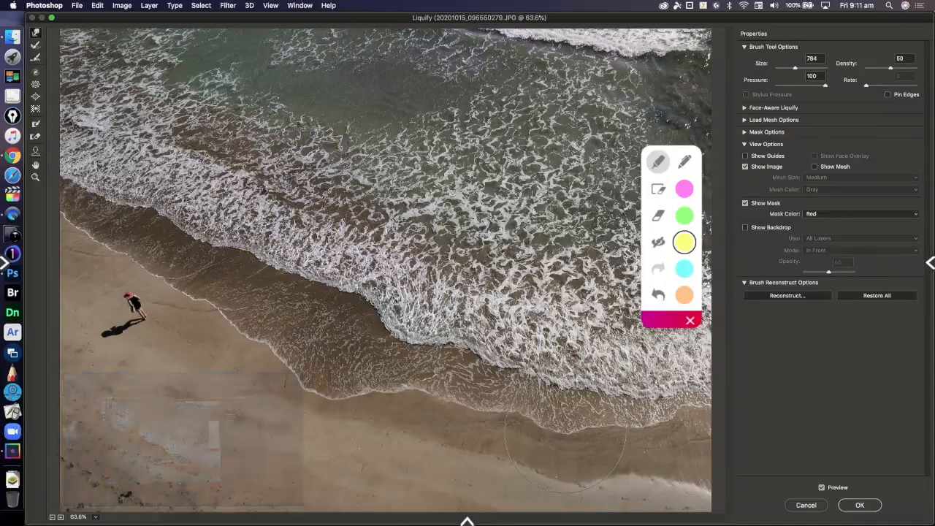
# - Warp the foam bordering the smooth dark water in the upper part of the photo with the Forward Warp tool
pyautogui.moveTo(255, 70)
pyautogui.mouseDown()
pyautogui.moveTo(286, 46)
pyautogui.moveTo(241, 41)
pyautogui.moveTo(338, 133)
pyautogui.moveTo(358, 75)
pyautogui.mouseUp()
pyautogui.moveTo(319, 147); pyautogui.dragTo(314, 122)
pyautogui.moveTo(250, 118); pyautogui.dragTo(249, 86)
pyautogui.moveTo(227, 108); pyautogui.dragTo(224, 92)
pyautogui.moveTo(311, 124); pyautogui.dragTo(314, 101)
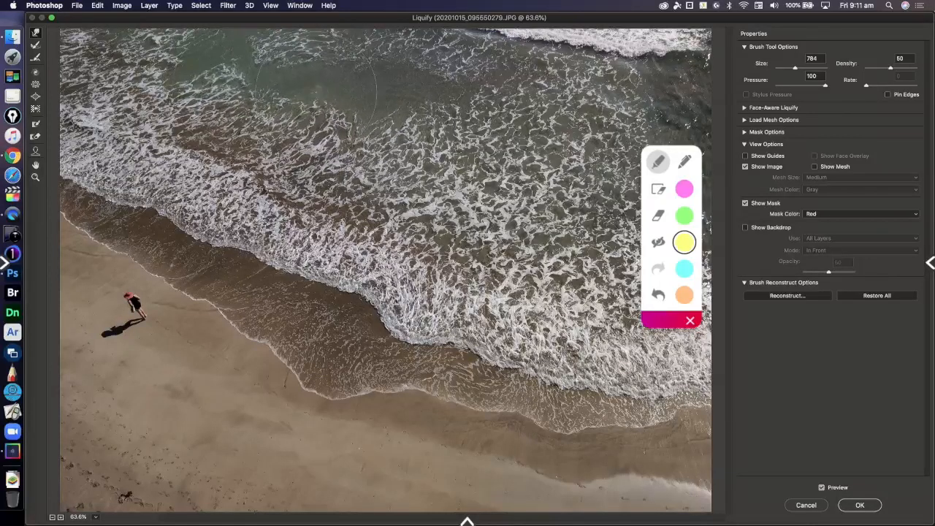
pyautogui.moveTo(353, 125)
pyautogui.mouseDown()
pyautogui.moveTo(358, 95)
pyautogui.moveTo(409, 53)
pyautogui.moveTo(438, 59)
pyautogui.moveTo(400, 73)
pyautogui.moveTo(411, 146)
pyautogui.moveTo(444, 104)
pyautogui.moveTo(314, 114)
pyautogui.mouseUp()
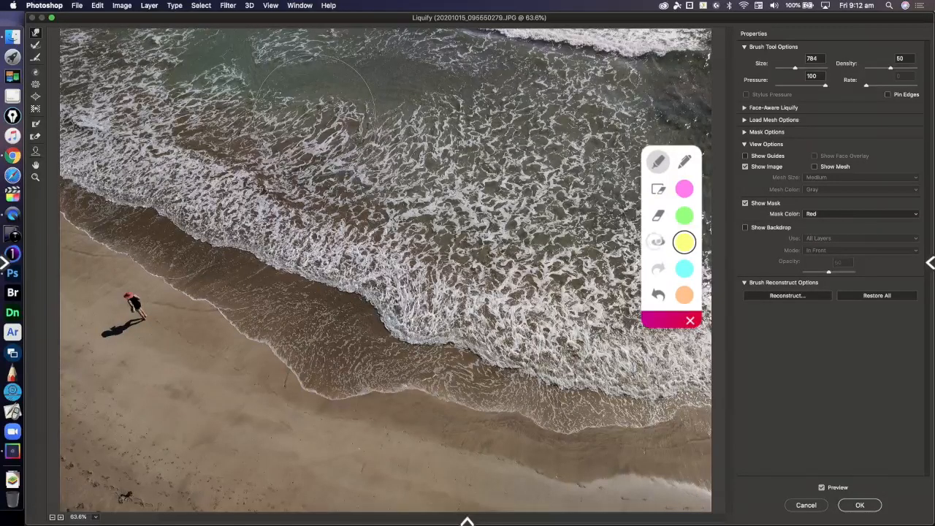
# - Circle the Reconstruct option in yellow, clear the mark, and lower the Revert Reconstruction amount
pyautogui.moveTo(836, 279)
pyautogui.mouseDown()
pyautogui.moveTo(735, 290)
pyautogui.moveTo(731, 322)
pyautogui.moveTo(810, 323)
pyautogui.moveTo(818, 276)
pyautogui.mouseUp()
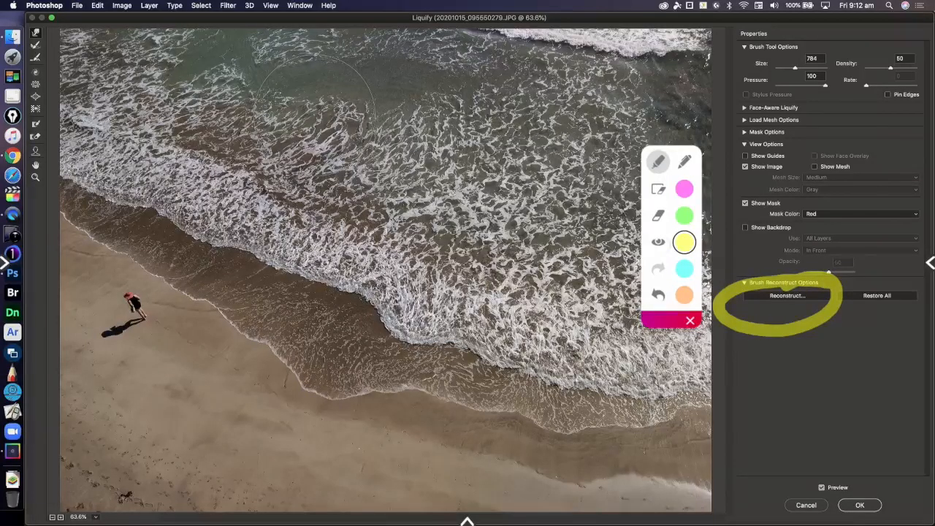
pyautogui.click(659, 242)
pyautogui.click(801, 296)
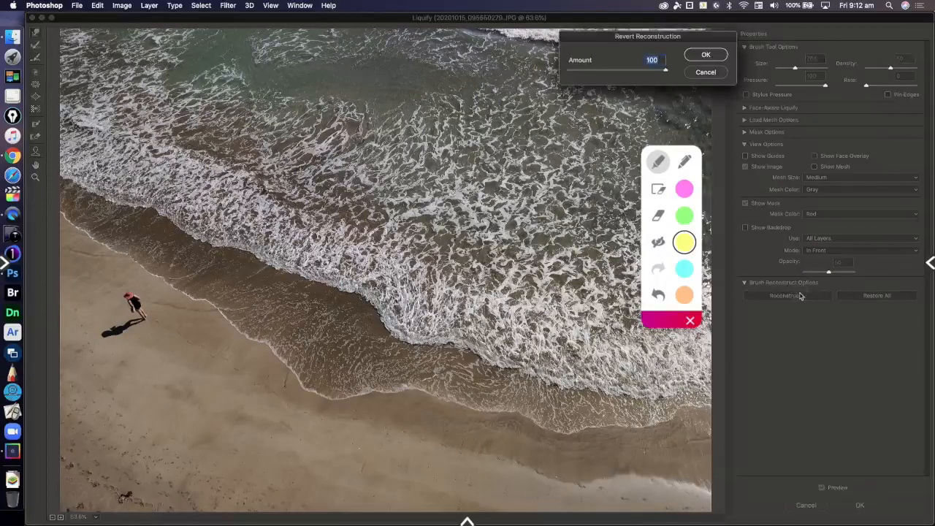
pyautogui.moveTo(660, 37)
pyautogui.mouseDown()
pyautogui.moveTo(595, 365)
pyautogui.moveTo(776, 417)
pyautogui.moveTo(795, 352)
pyautogui.moveTo(802, 359)
pyautogui.mouseUp()
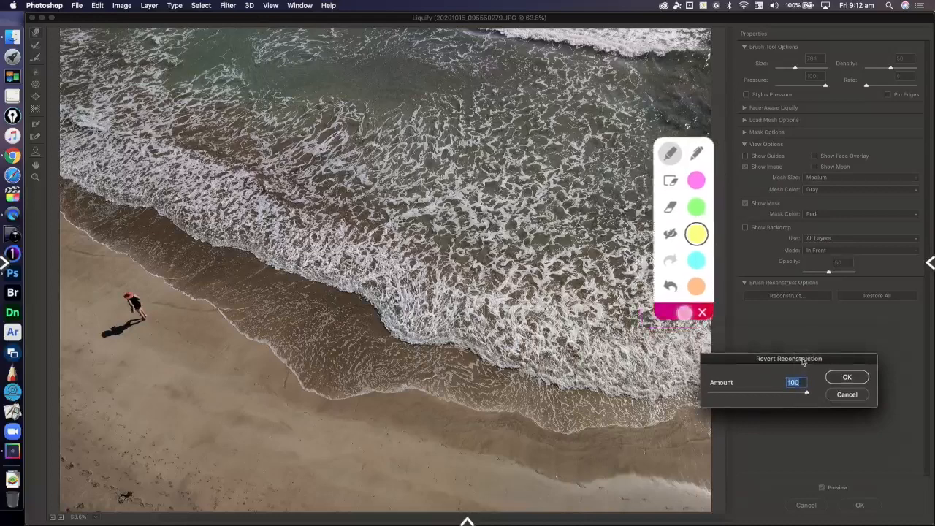
pyautogui.moveTo(806, 392)
pyautogui.mouseDown()
pyautogui.moveTo(692, 390)
pyautogui.moveTo(810, 394)
pyautogui.moveTo(724, 397)
pyautogui.moveTo(809, 404)
pyautogui.moveTo(729, 405)
pyautogui.moveTo(826, 405)
pyautogui.moveTo(702, 399)
pyautogui.moveTo(788, 402)
pyautogui.mouseUp()
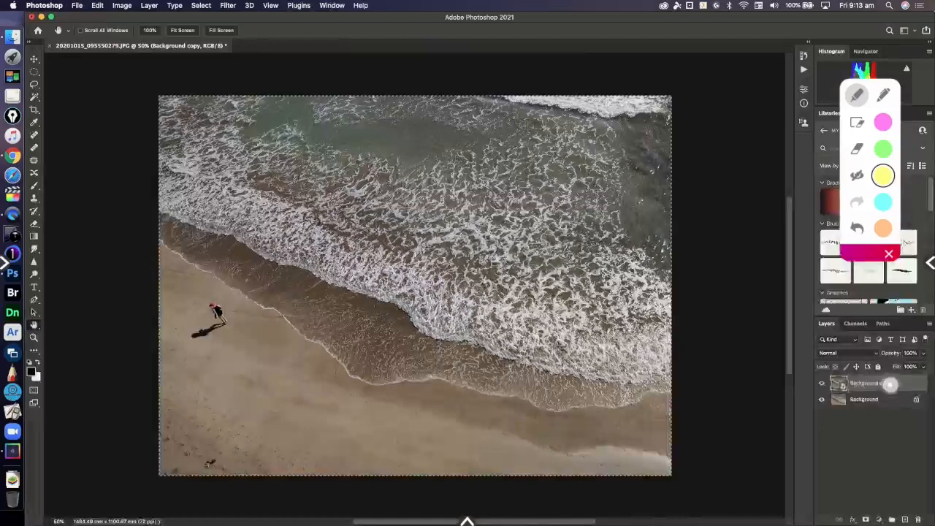
# - Delete the Background copy layer and revert the photo to its Open state in the history
pyautogui.moveTo(889, 383); pyautogui.dragTo(919, 520)
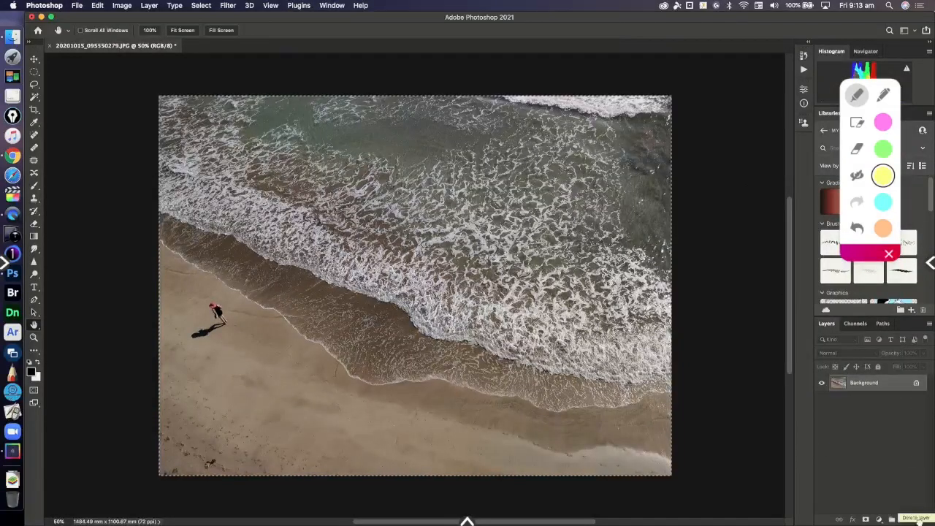
pyautogui.click(804, 56)
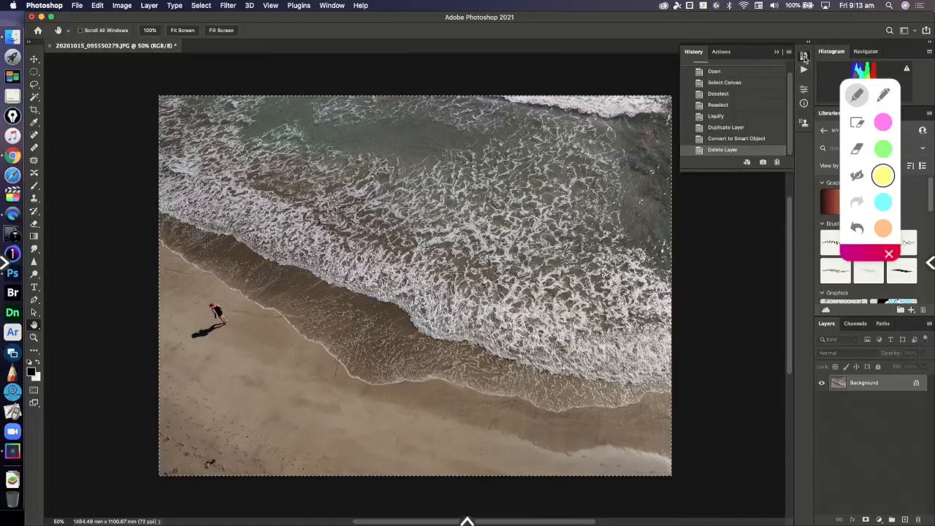
pyautogui.scroll(2, 785, 82)
pyautogui.click(751, 85)
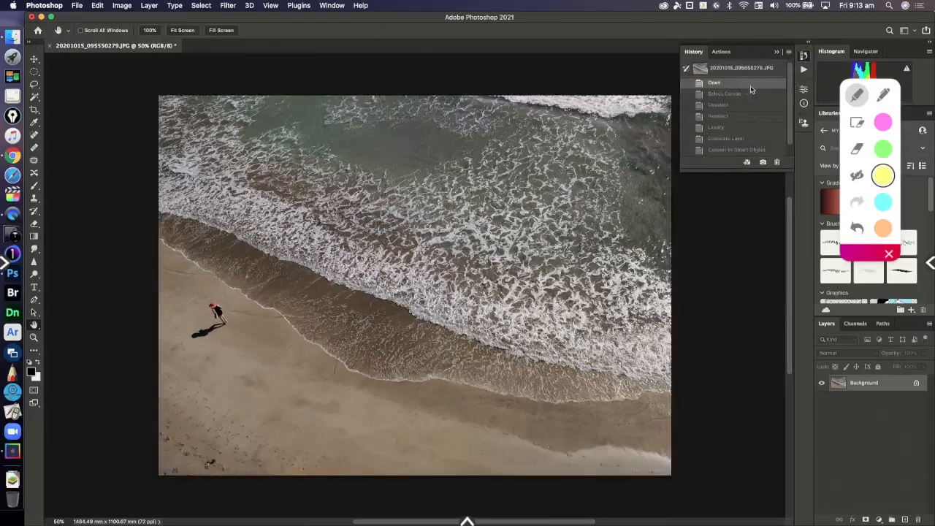
pyautogui.click(776, 51)
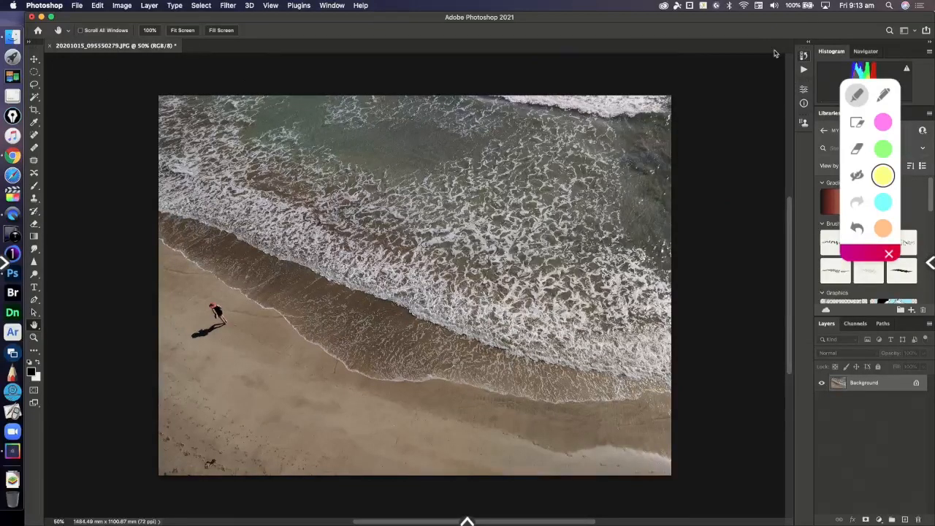
# - Copy the whole photo, paste it onto a new layer, and reselect the entire canvas
pyautogui.click(198, 6)
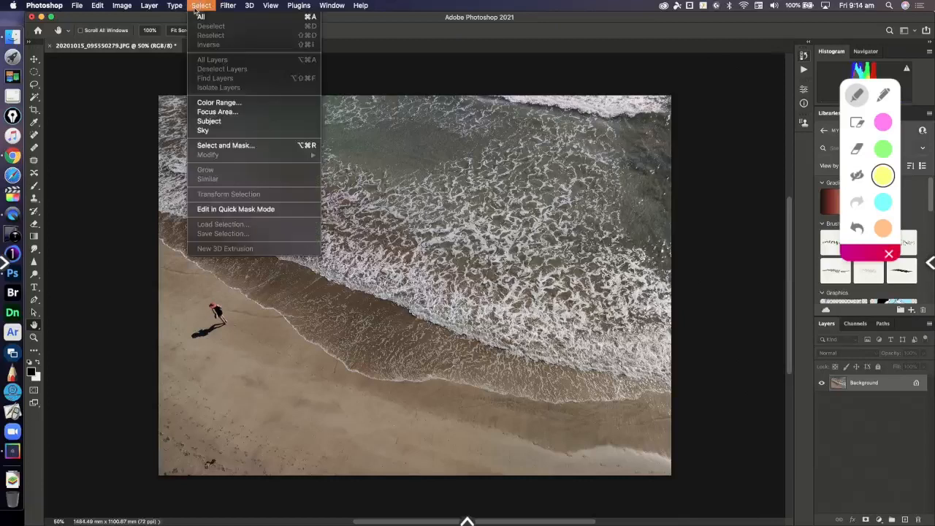
pyautogui.click(203, 18)
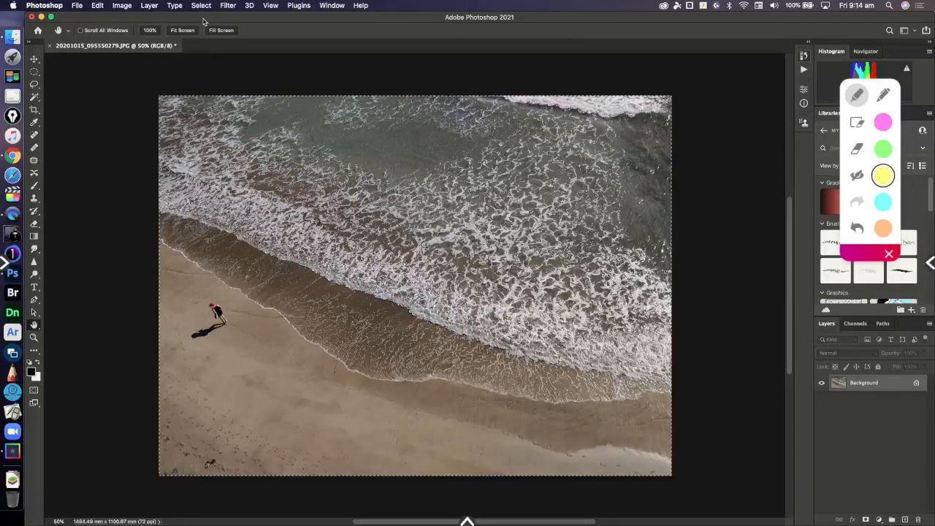
pyautogui.click(97, 6)
pyautogui.click(105, 74)
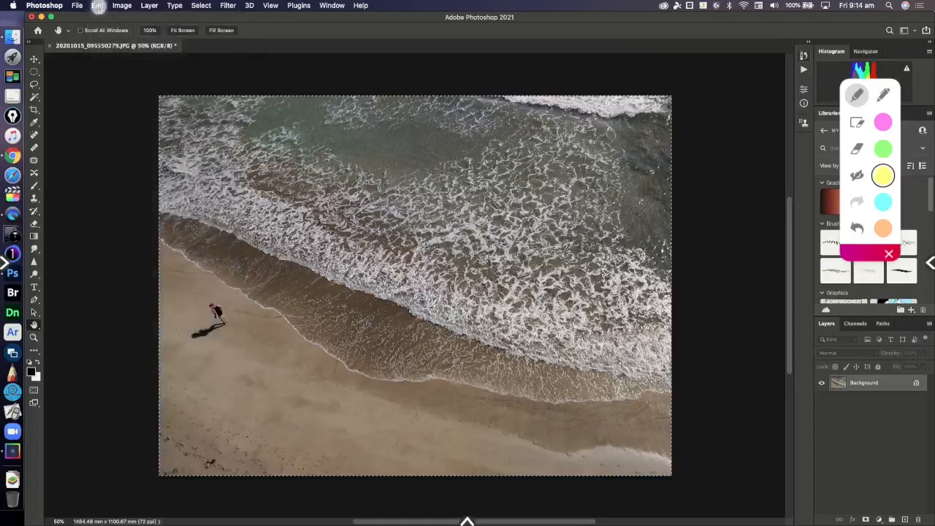
pyautogui.click(98, 6)
pyautogui.click(106, 93)
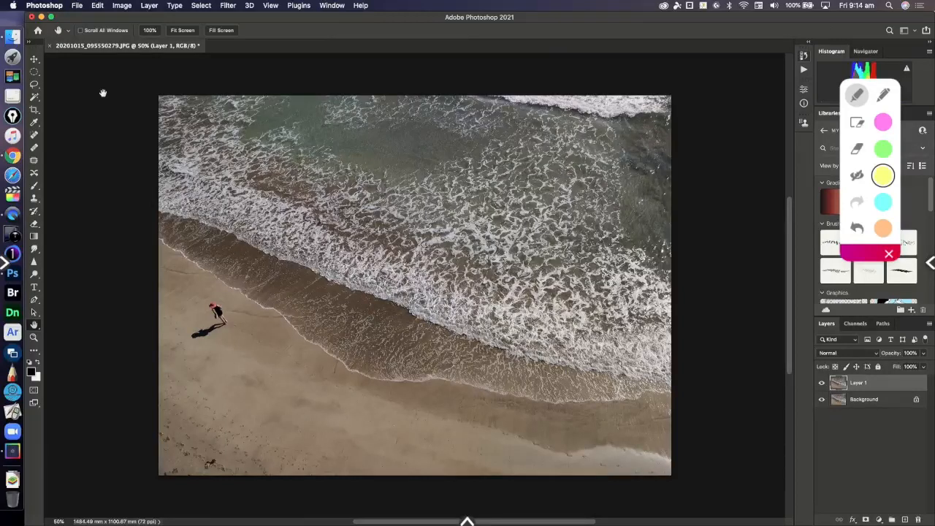
pyautogui.click(201, 5)
pyautogui.click(201, 23)
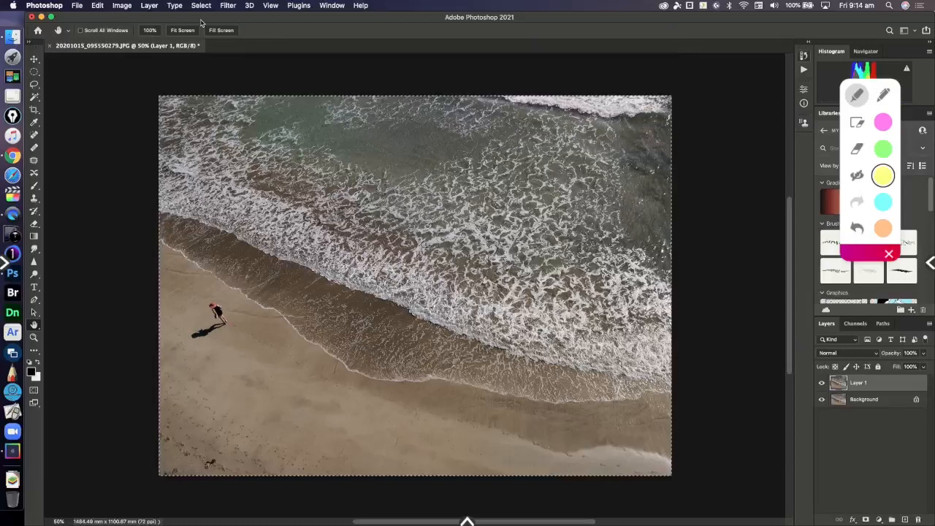
# - Try scaling the pasted layer slightly from its corners with Free Transform
pyautogui.click(96, 5)
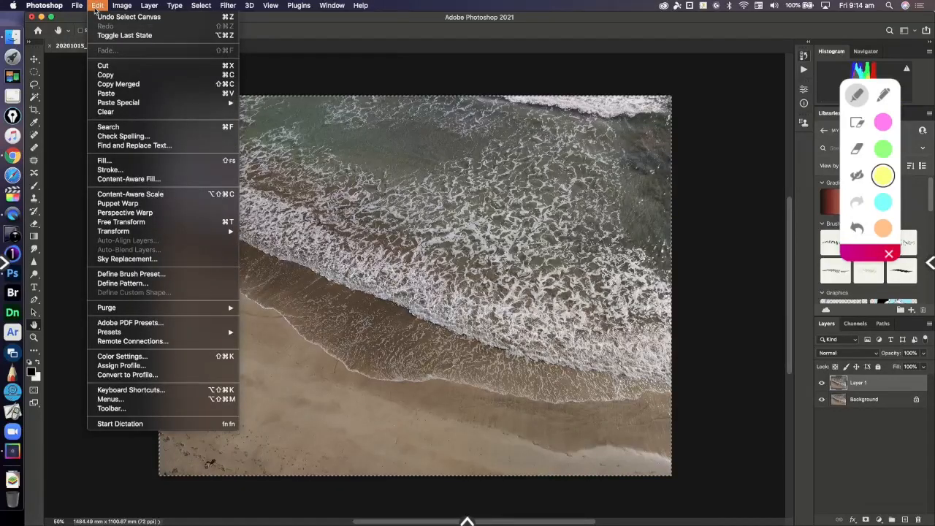
pyautogui.click(121, 222)
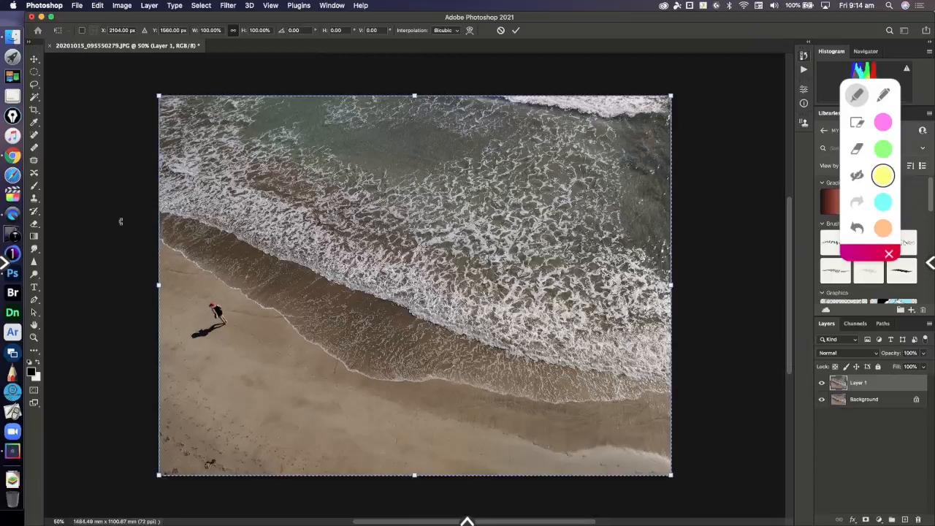
pyautogui.moveTo(158, 475)
pyautogui.mouseDown()
pyautogui.moveTo(294, 397)
pyautogui.moveTo(154, 460)
pyautogui.mouseUp()
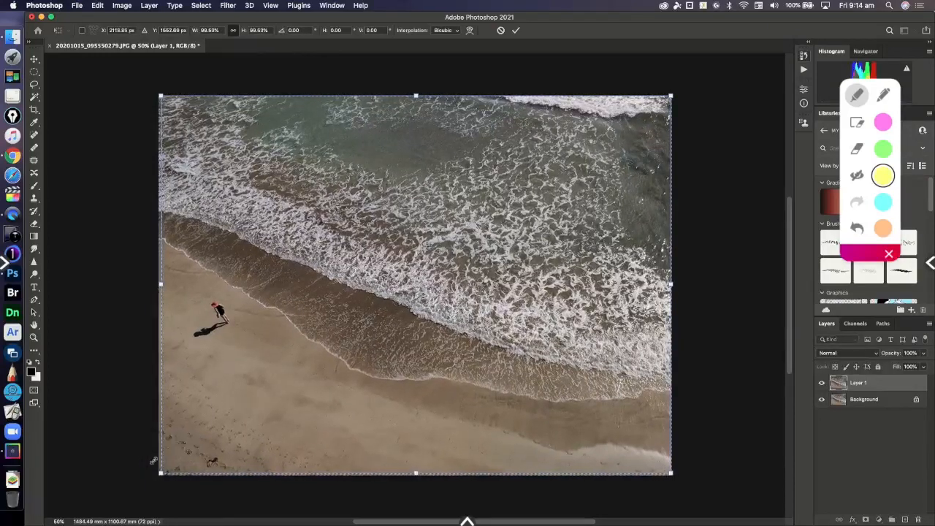
pyautogui.moveTo(160, 95); pyautogui.dragTo(158, 94)
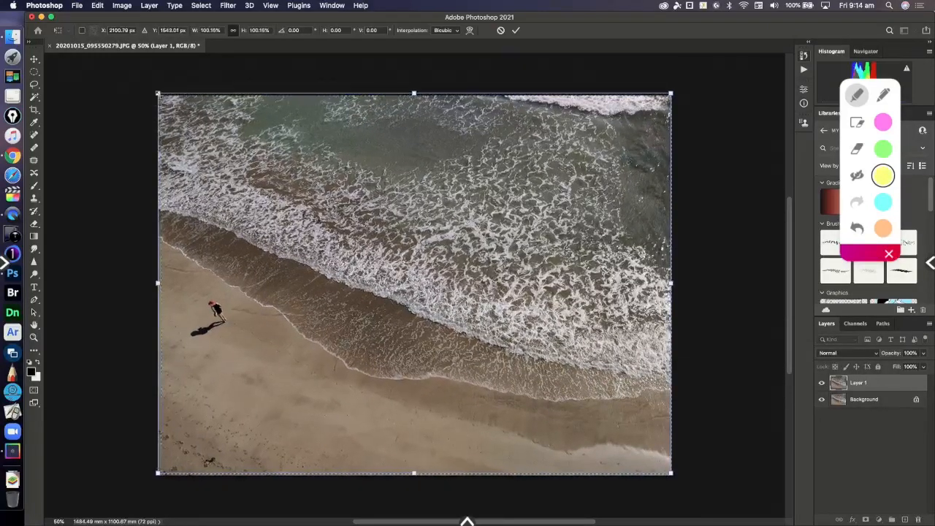
pyautogui.press('Return')
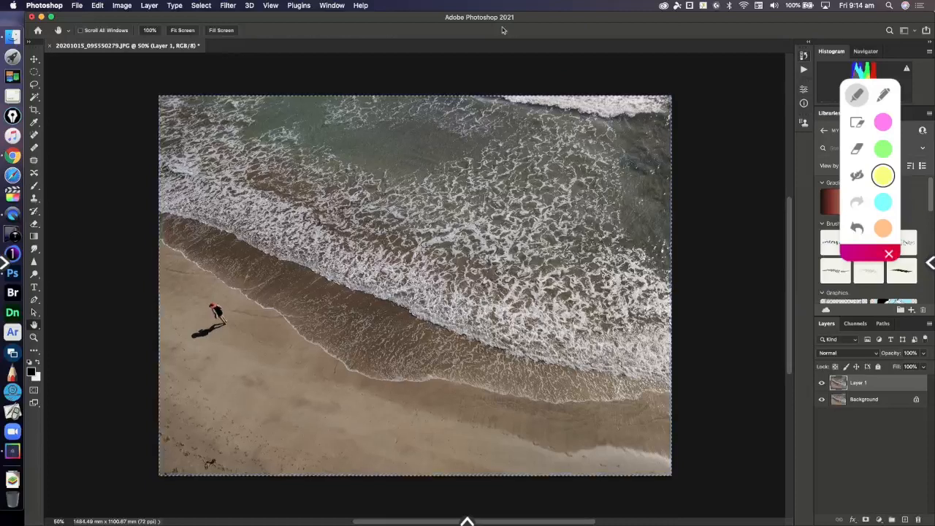
# - Try a vertical flip on the pasted layer with Transform, reverse it, and flip the layer horizontally instead
pyautogui.click(98, 6)
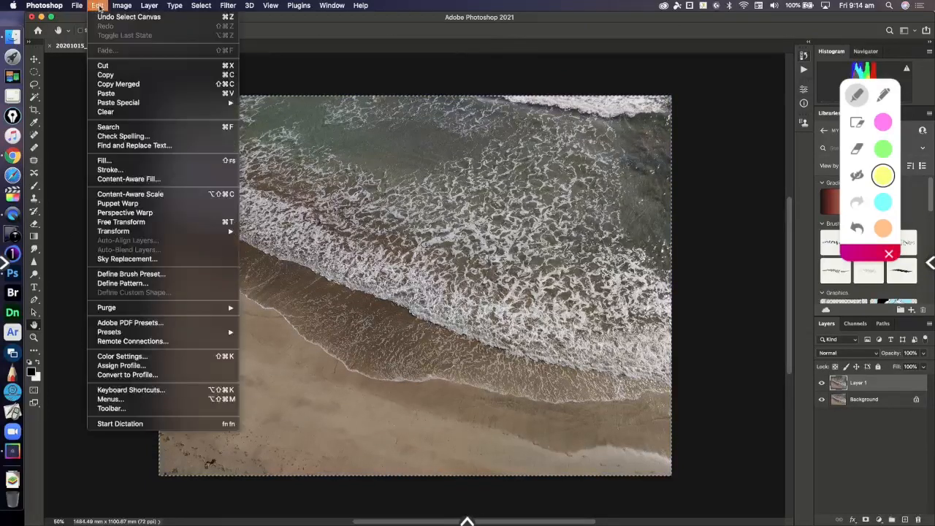
pyautogui.click(322, 320)
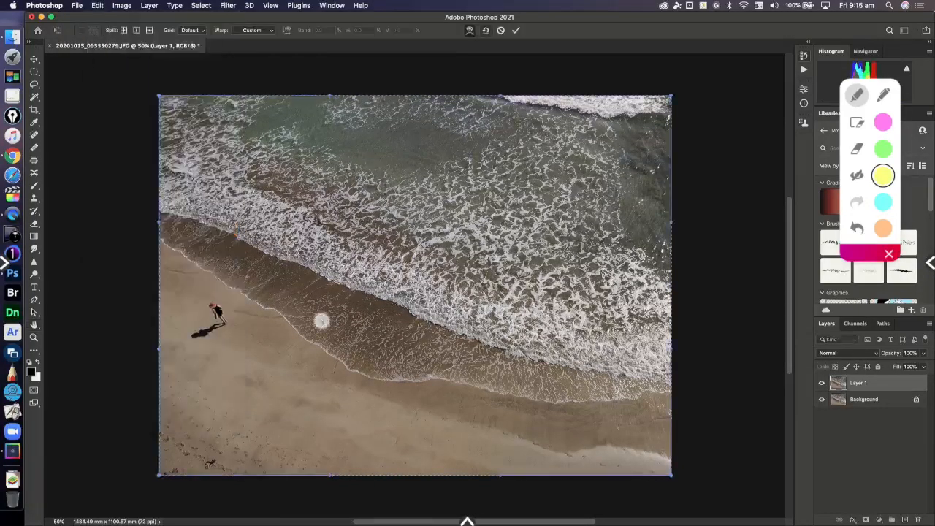
pyautogui.rightClick(321, 322)
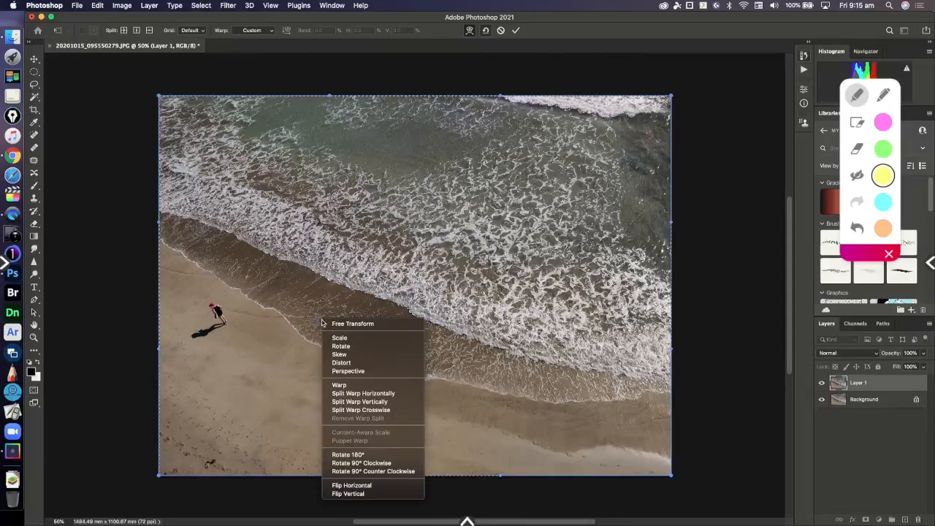
pyautogui.click(348, 493)
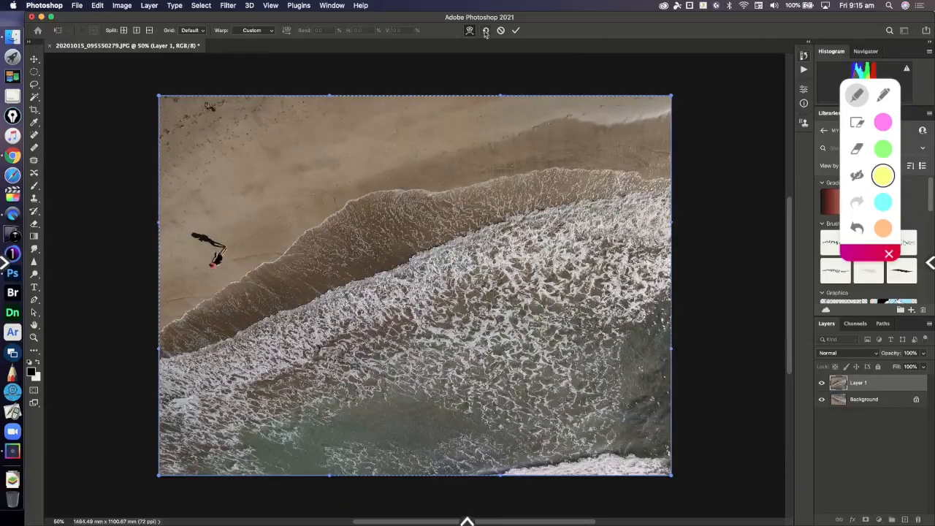
pyautogui.rightClick(341, 324)
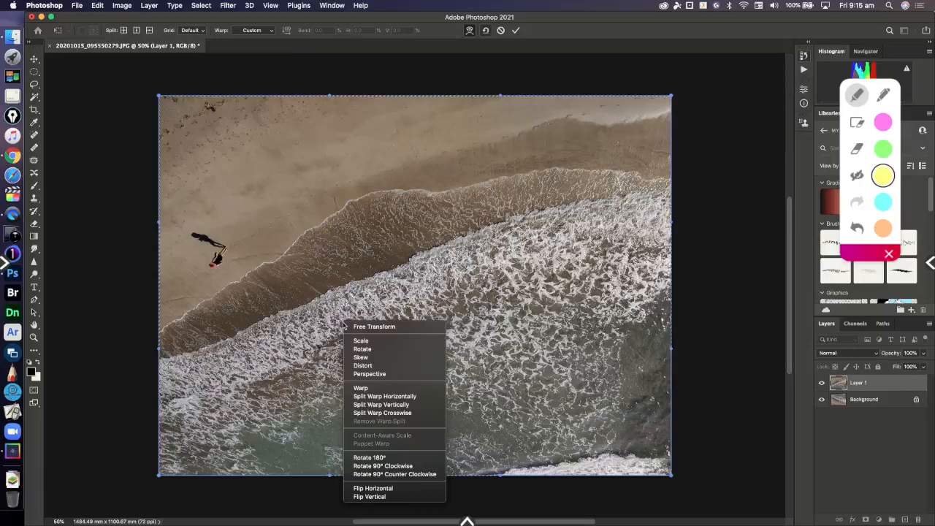
pyautogui.click(372, 496)
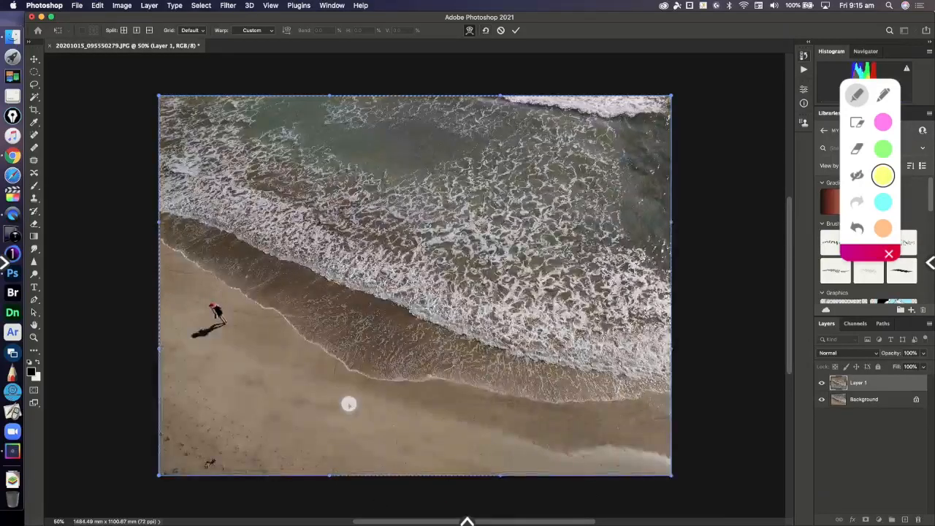
pyautogui.rightClick(349, 404)
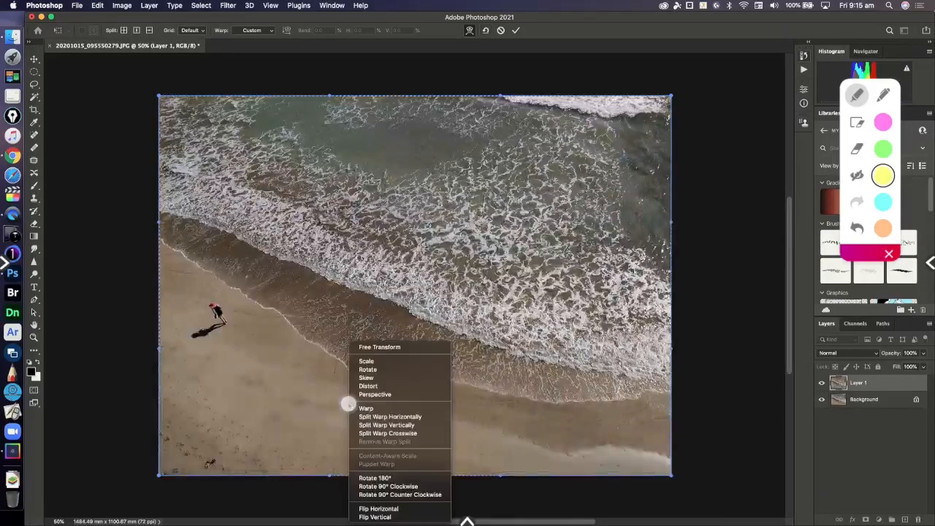
pyautogui.click(378, 508)
# - Return to the Deselect history state and move the mirrored layer right until it sits edge to edge with the original photo
pyautogui.click(719, 127)
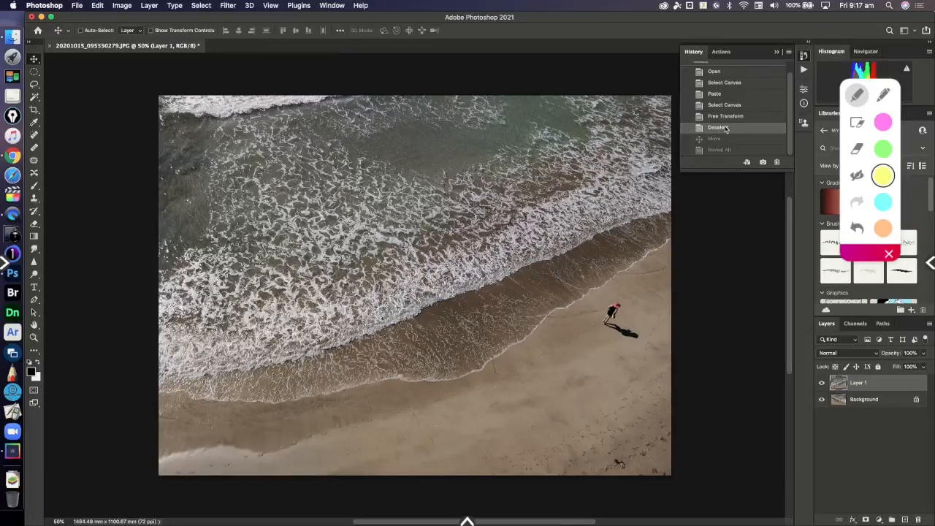
pyautogui.moveTo(224, 293); pyautogui.dragTo(722, 294)
pyautogui.click(838, 447)
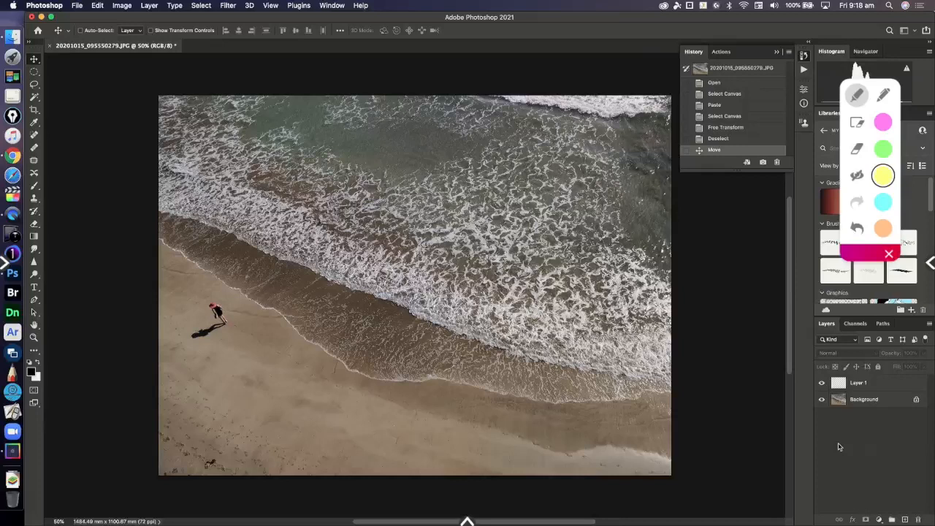
# - Expand the canvas with Reveal All to include the moved layer, and fit the whole panorama in view
pyautogui.click(121, 8)
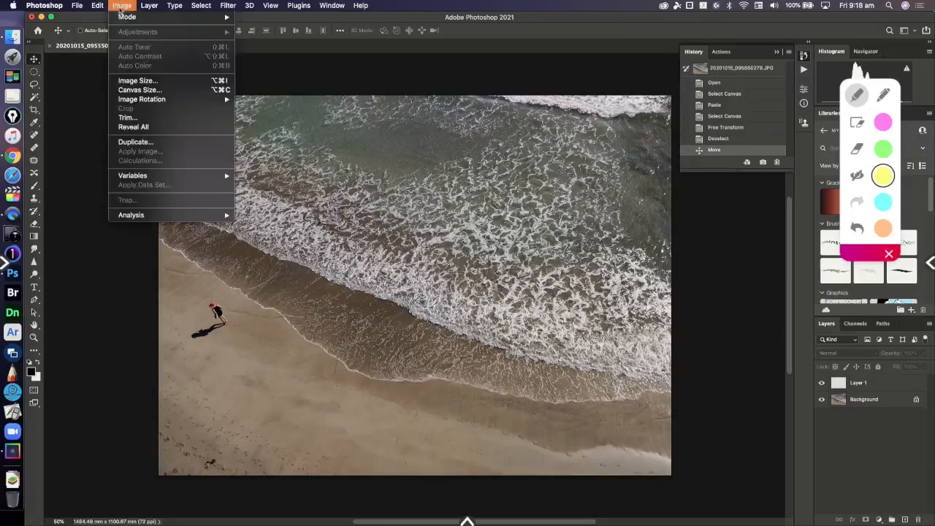
pyautogui.click(132, 127)
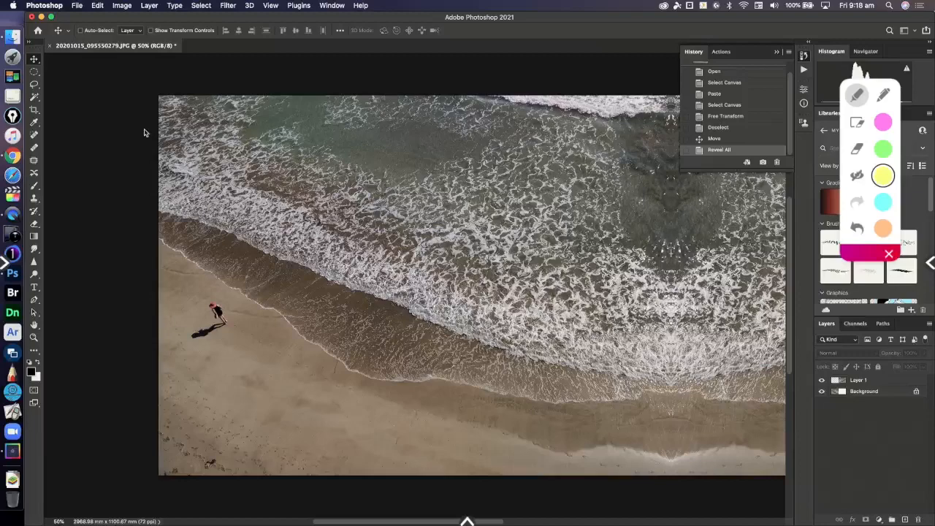
pyautogui.click(34, 324)
pyautogui.moveTo(304, 346); pyautogui.dragTo(79, 330)
pyautogui.moveTo(343, 340); pyautogui.dragTo(187, 335)
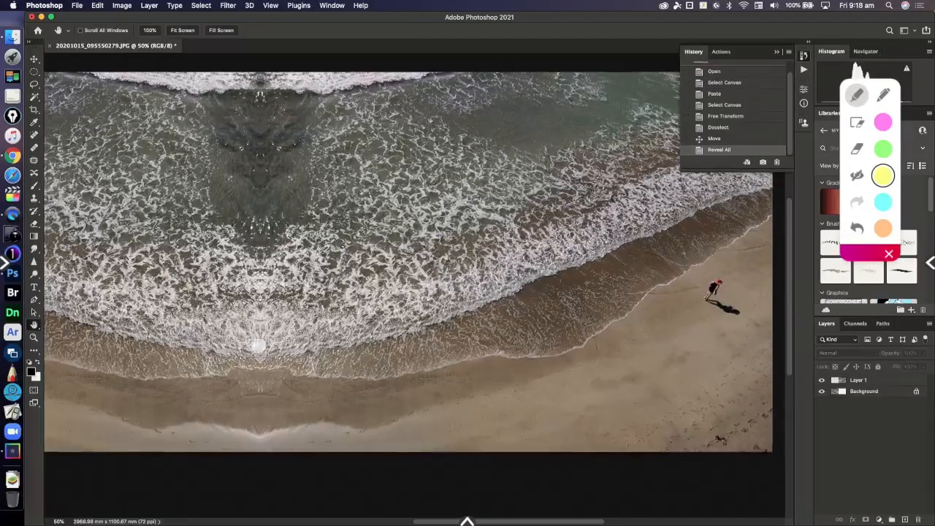
pyautogui.moveTo(256, 340); pyautogui.dragTo(355, 318)
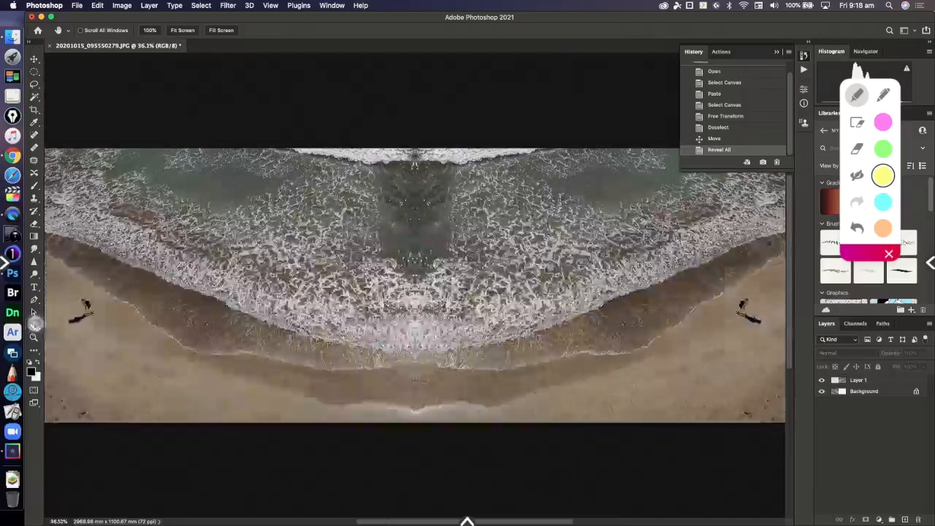
pyautogui.doubleClick(34, 325)
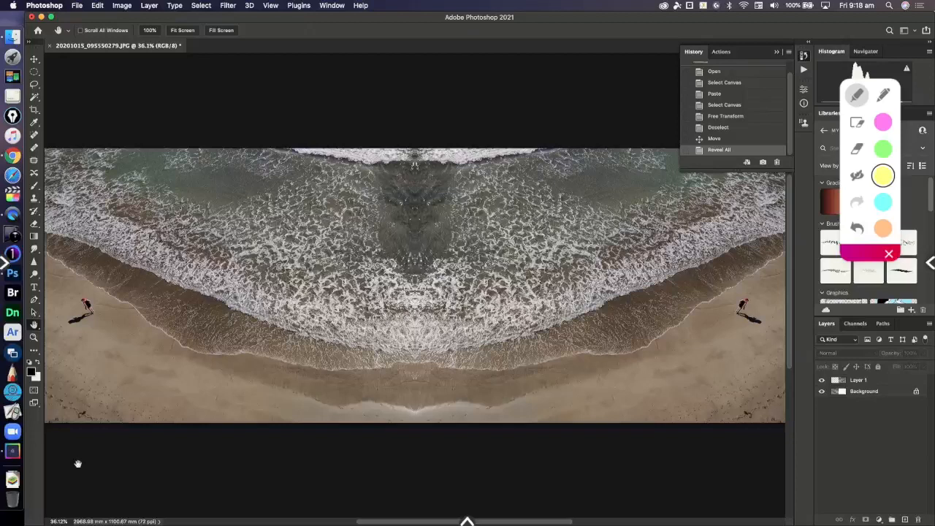
# - Remove the person and shadow from the left beach on the Background layer, using an enlarged Content-Aware Spot Healing Brush
pyautogui.click(34, 134)
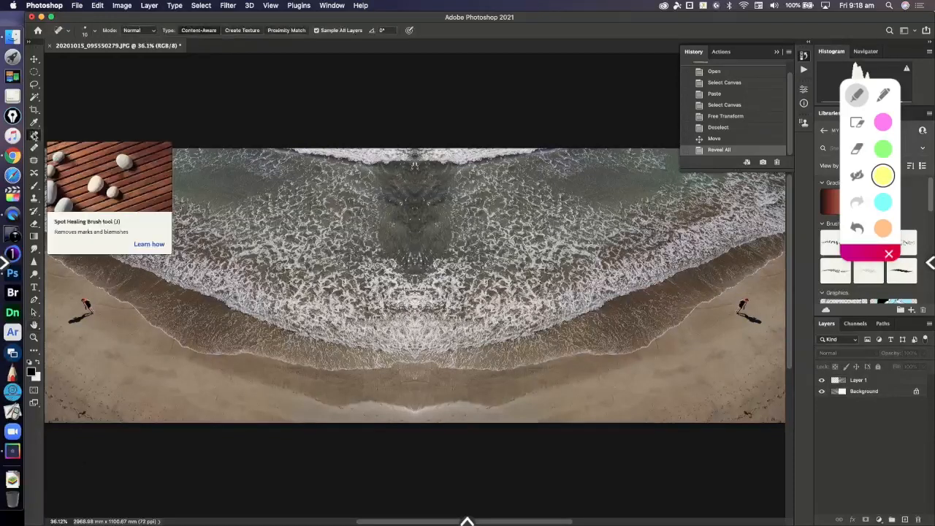
pyautogui.click(81, 300)
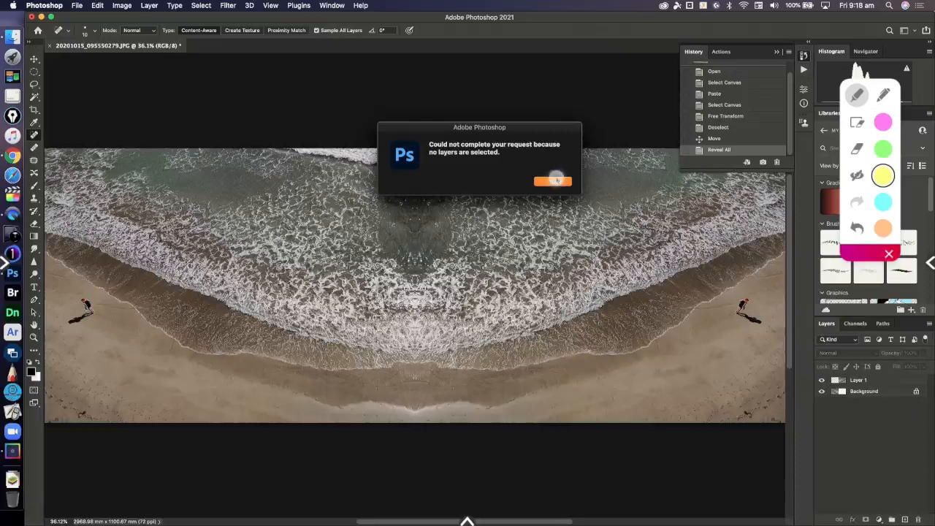
pyautogui.click(553, 181)
pyautogui.click(864, 393)
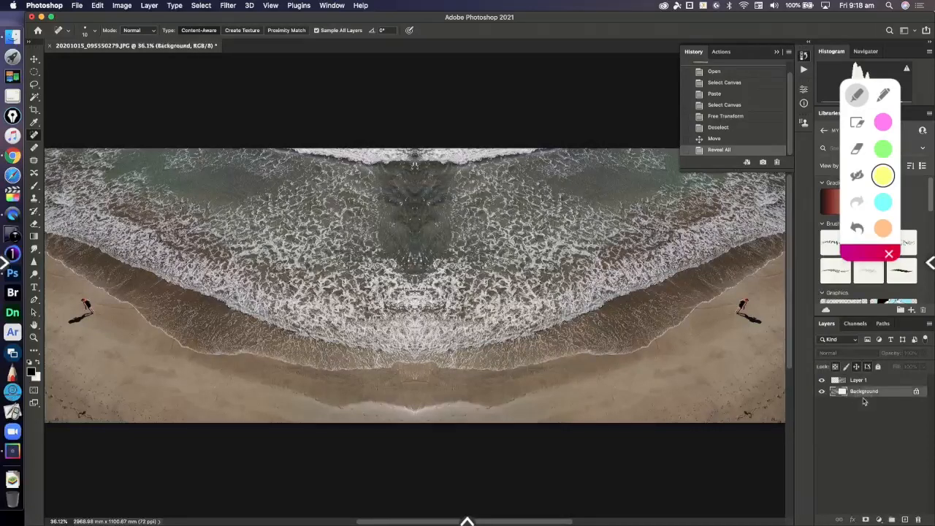
pyautogui.moveTo(88, 307); pyautogui.dragTo(82, 306)
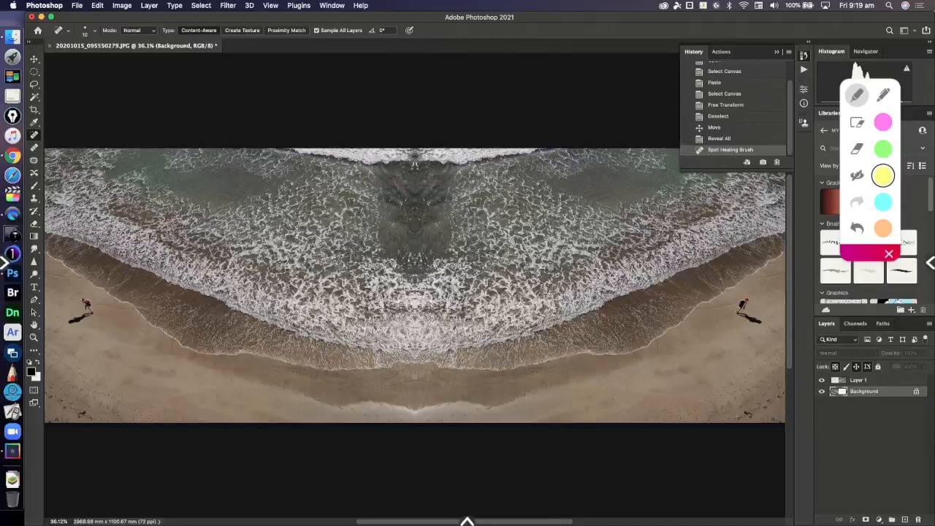
pyautogui.click(104, 307)
pyautogui.rightClick(104, 307)
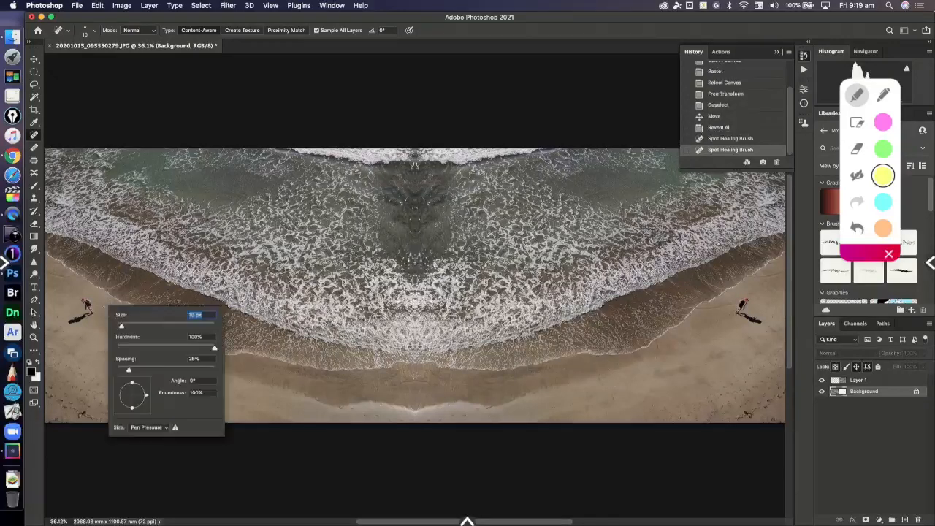
pyautogui.moveTo(144, 328); pyautogui.dragTo(156, 330)
pyautogui.moveTo(75, 290)
pyautogui.mouseDown()
pyautogui.moveTo(92, 312)
pyautogui.moveTo(79, 295)
pyautogui.moveTo(96, 310)
pyautogui.moveTo(68, 323)
pyautogui.moveTo(85, 311)
pyautogui.moveTo(76, 289)
pyautogui.moveTo(94, 313)
pyautogui.mouseUp()
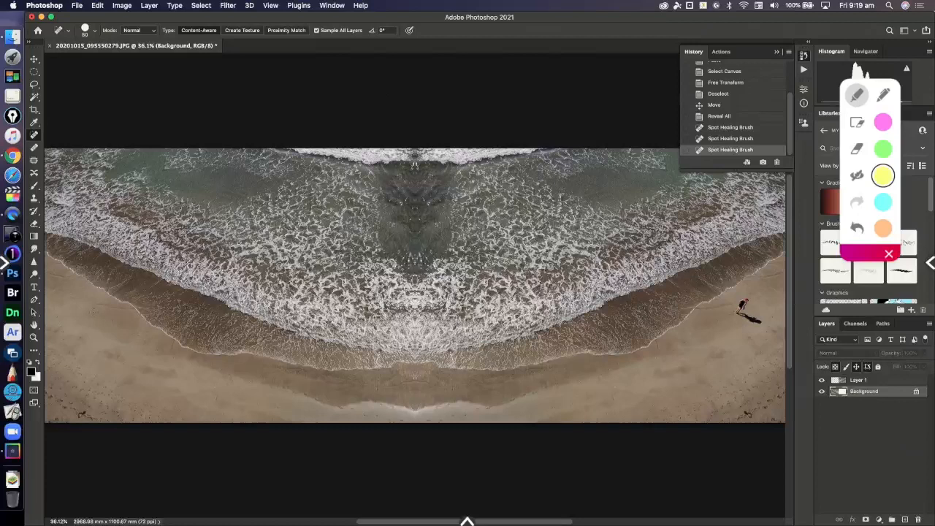
# - Flatten the mirrored layer and the Background into a single layer
pyautogui.click(867, 381)
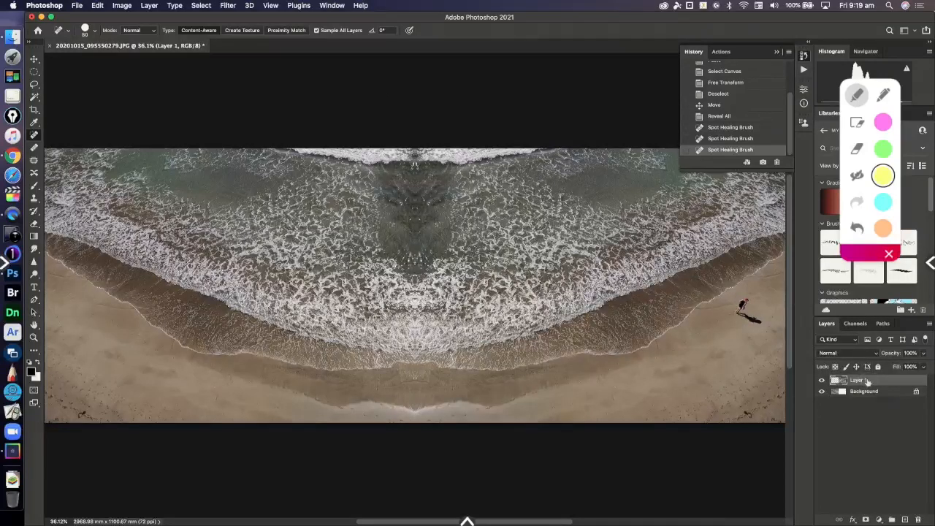
pyautogui.click(149, 6)
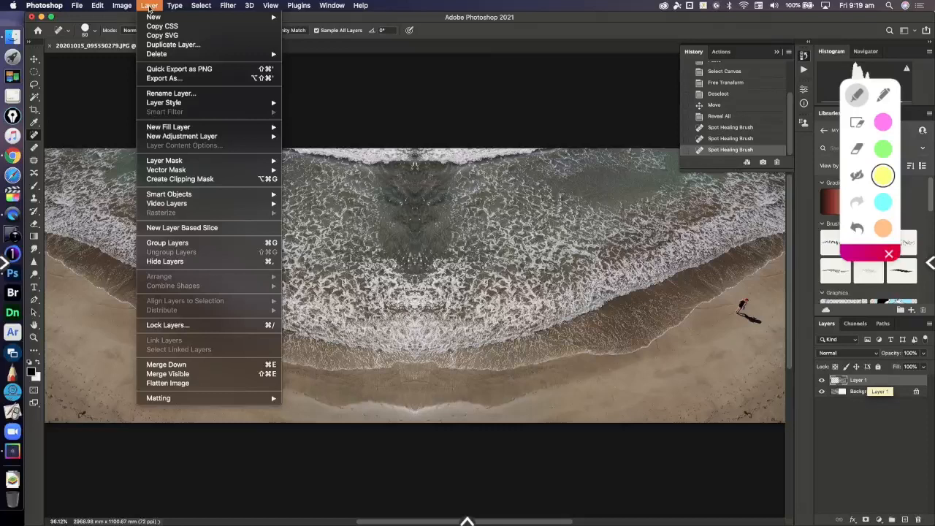
pyautogui.click(167, 382)
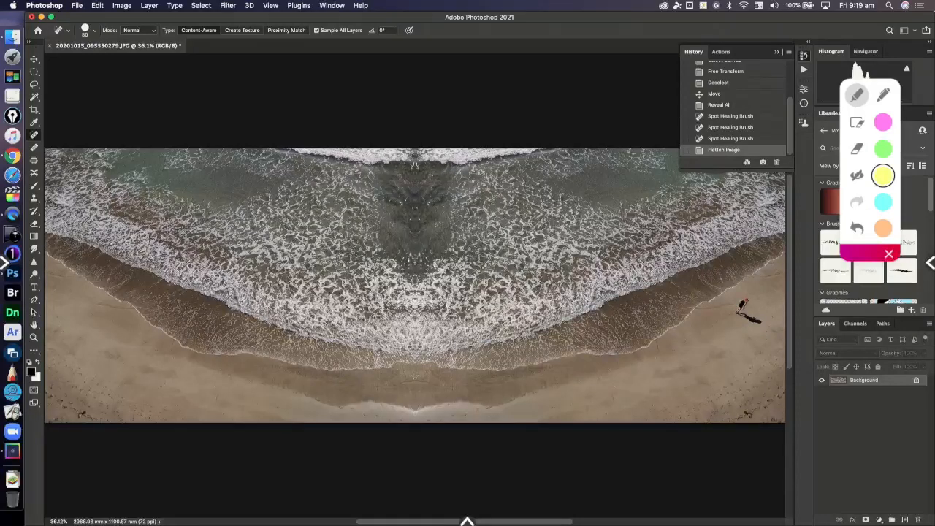
# - In Liquify, push the foam and the lower-left sand in the panorama's left half with Forward Warp
pyautogui.click(228, 5)
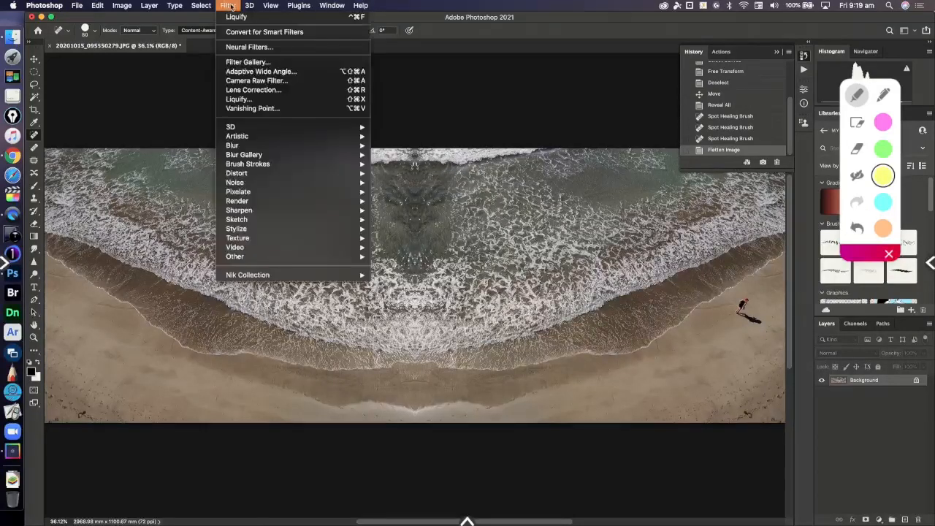
pyautogui.click(247, 100)
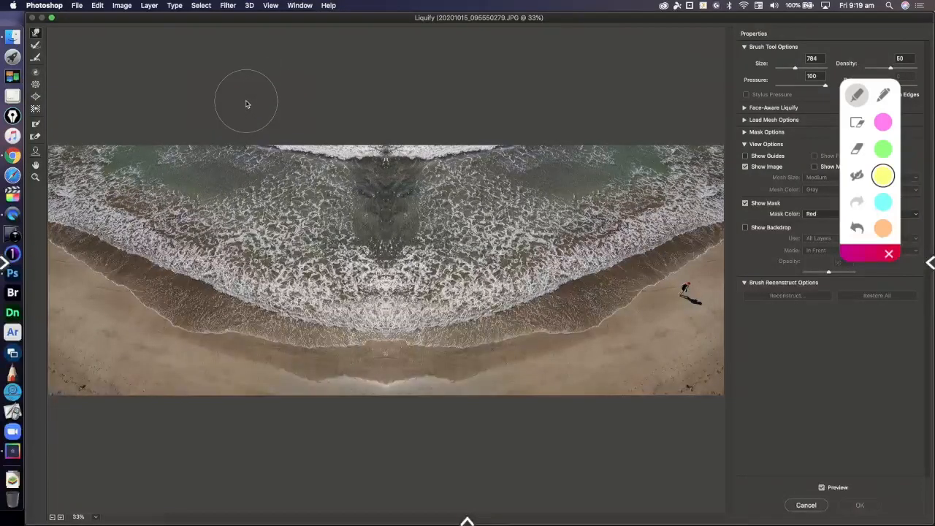
pyautogui.moveTo(182, 211)
pyautogui.mouseDown()
pyautogui.moveTo(328, 234)
pyautogui.moveTo(369, 220)
pyautogui.moveTo(385, 254)
pyautogui.moveTo(436, 253)
pyautogui.moveTo(232, 295)
pyautogui.moveTo(156, 257)
pyautogui.mouseUp()
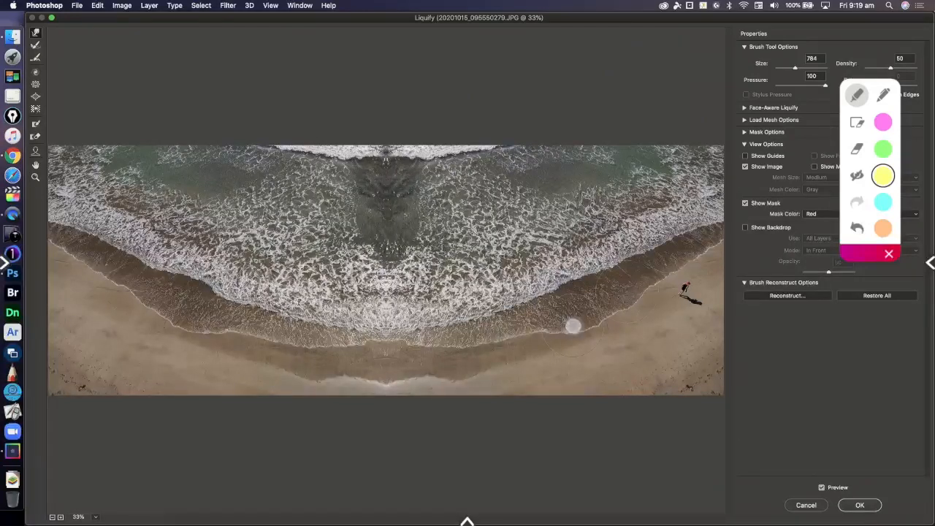
pyautogui.moveTo(73, 394); pyautogui.dragTo(66, 327)
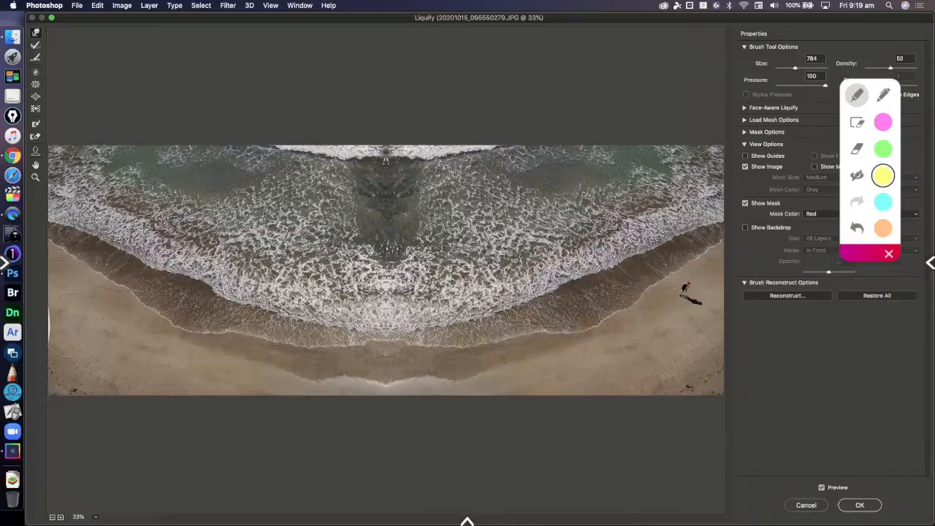